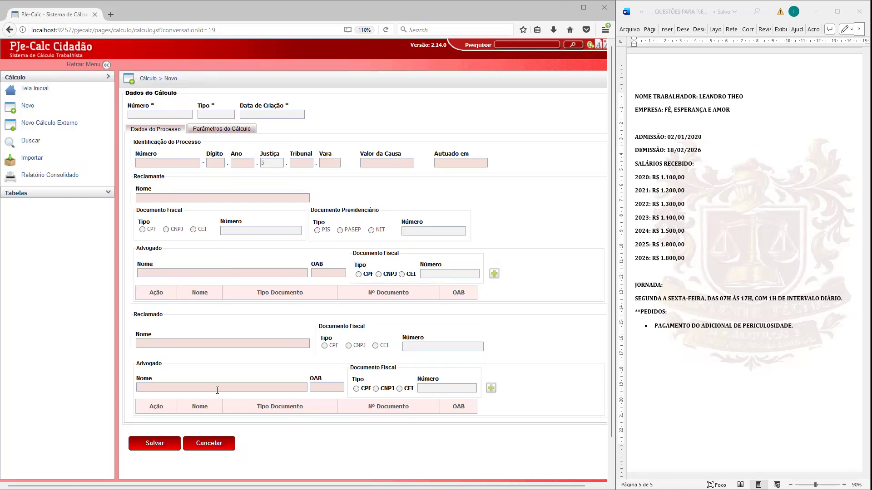
{"action": "left_click", "coordinate": [28, 130]}
{"action": "left_click", "coordinate": [168, 162]}
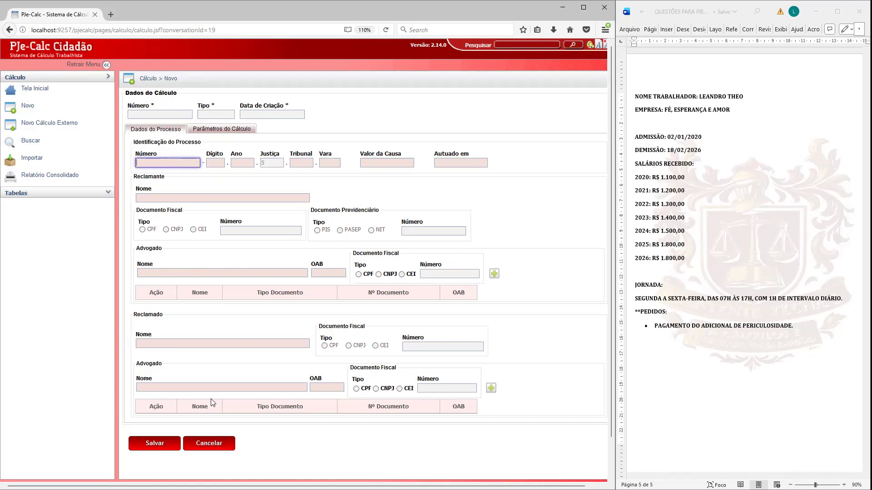
{"action": "left_click", "coordinate": [177, 198]}
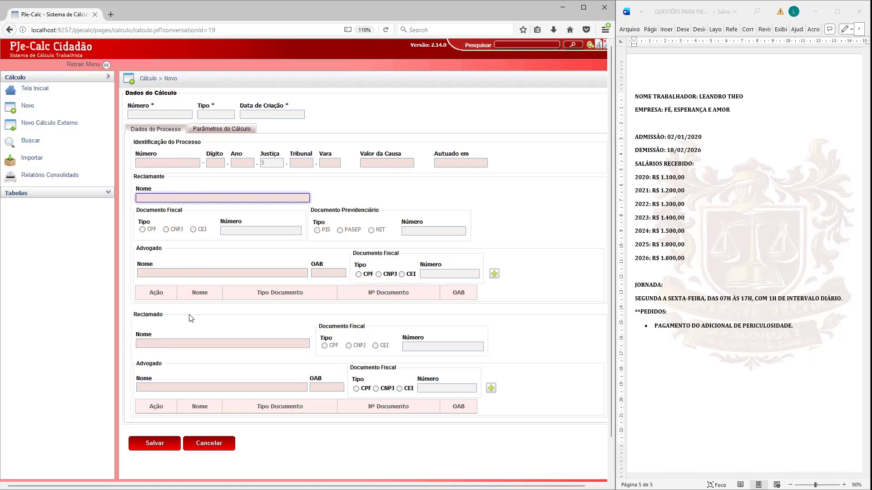
{"action": "left_click", "coordinate": [172, 344]}
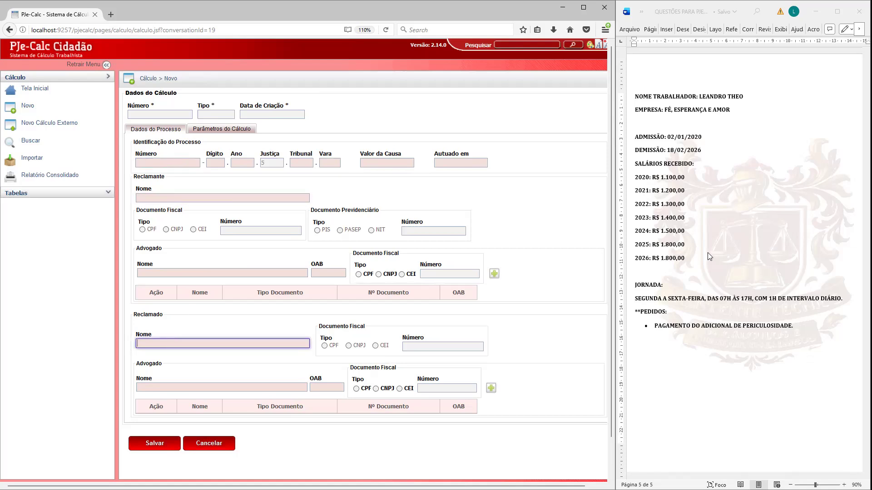
Step: Copy the worker's name from the Word document into the Reclamante name field
{"action": "left_click", "coordinate": [261, 195]}
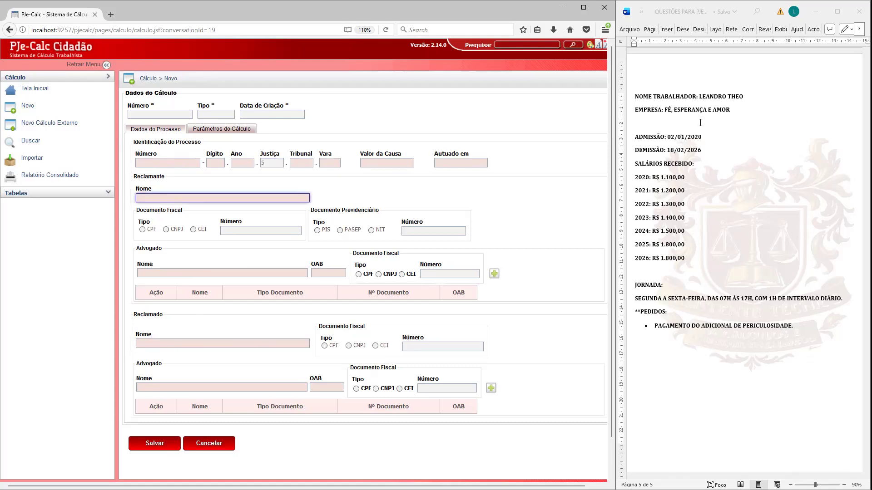
{"action": "left_click_drag", "start_coordinate": [700, 97], "coordinate": [743, 97]}
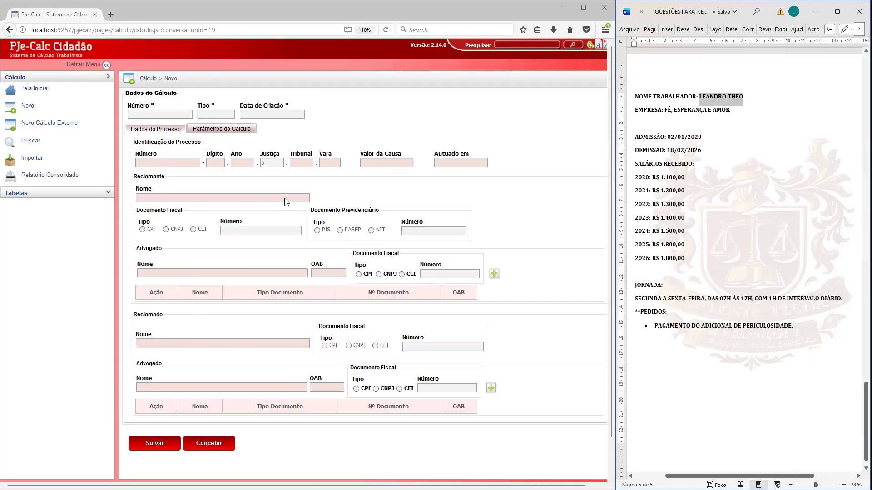
{"action": "left_click", "coordinate": [442, 221]}
{"action": "type", "text": "LEANDRO THEO"}
Step: Copy the company name "FÉ, ESPERANÇA E AMOR" from the Word document into the Reclamado name field
{"action": "left_click", "coordinate": [685, 109]}
{"action": "left_click_drag", "start_coordinate": [665, 110], "coordinate": [727, 109]}
{"action": "key", "text": "ctrl+c"}
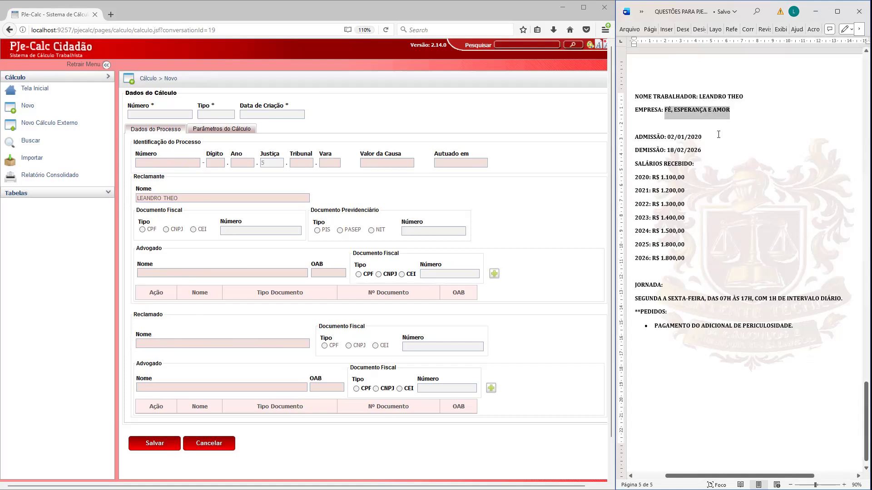
{"action": "left_click", "coordinate": [157, 343]}
{"action": "key", "text": "ctrl+v"}
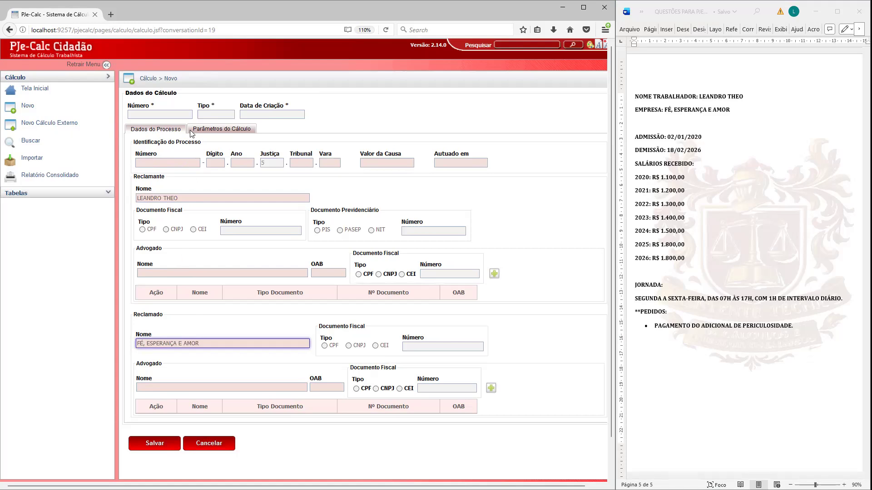
Step: In the calculation parameters, set the state to RJ and the municipality to RIO DE JANEIRO
{"action": "left_click", "coordinate": [201, 131]}
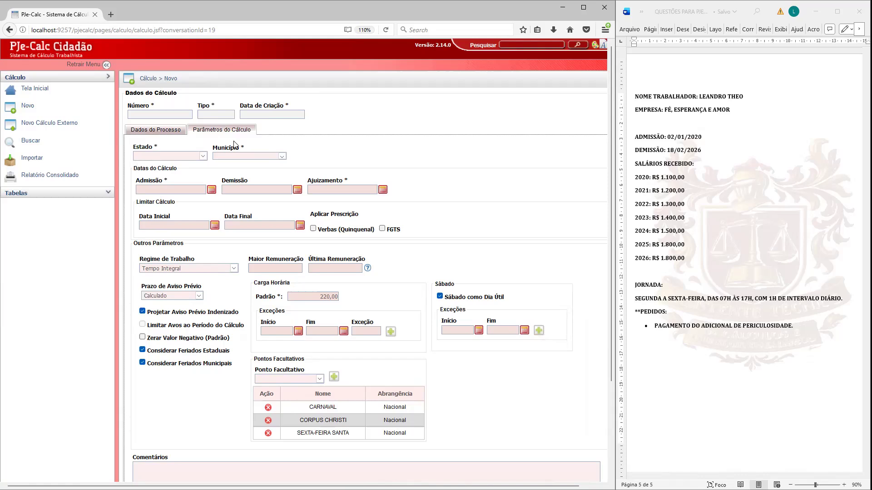
{"action": "left_click", "coordinate": [174, 156]}
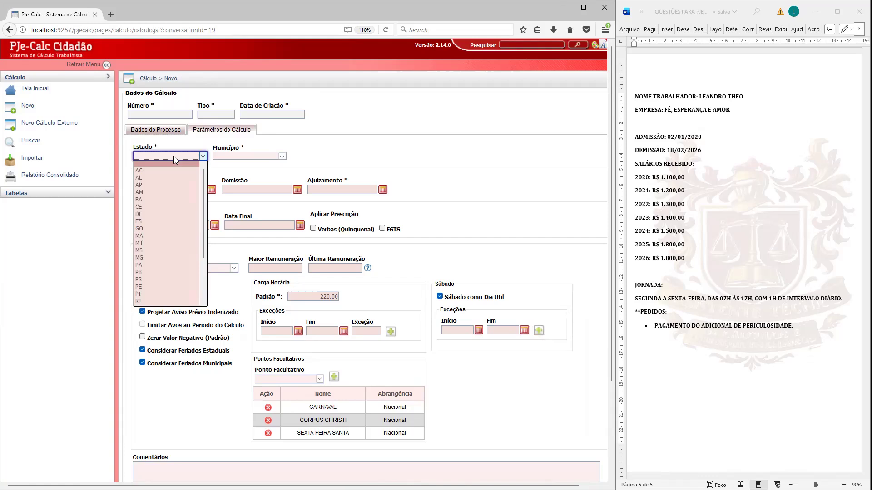
{"action": "key", "text": "r"}
{"action": "key", "text": "Return"}
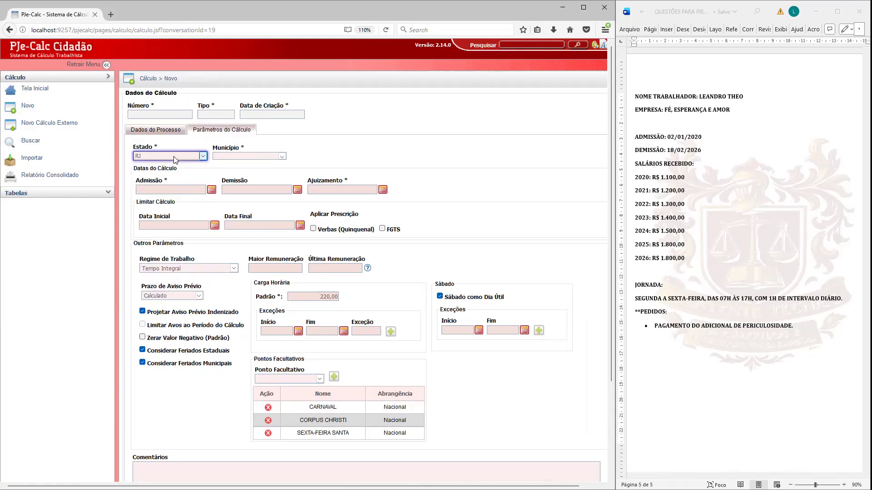
{"action": "left_click", "coordinate": [239, 158]}
{"action": "type", "text": "ri"}
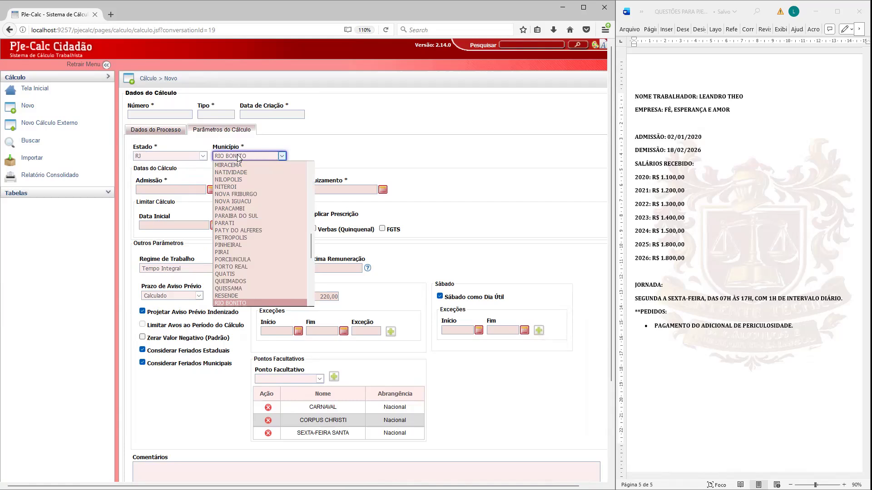
{"action": "type", "text": "o de"}
{"action": "key", "text": "Return"}
Step: Enter 02/01/2020 as the admission date and 18/02/2026 as the dismissal date
{"action": "left_click", "coordinate": [190, 189]}
{"action": "double_click", "coordinate": [190, 189]}
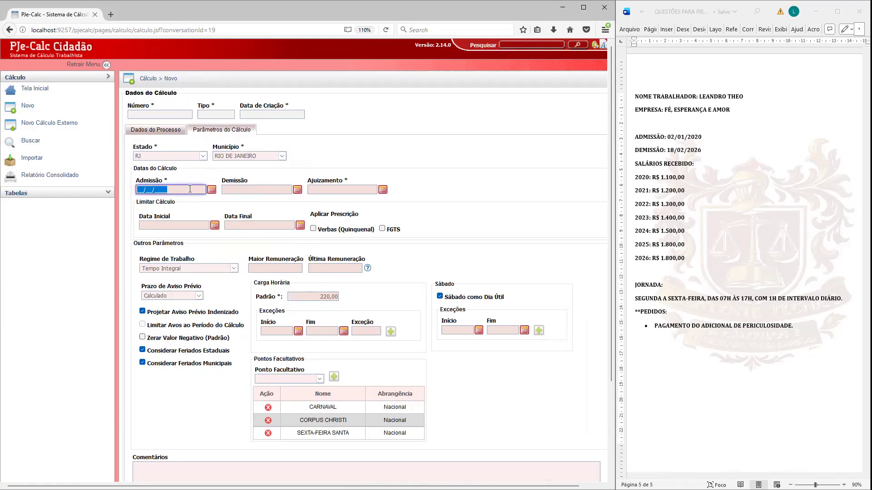
{"action": "type", "text": "02/01/2020"}
{"action": "left_click", "coordinate": [283, 188]}
{"action": "type", "text": "18/02/2026"}
Step: Set the Ajuizamento (filing) date to 18/03/2026
{"action": "left_click", "coordinate": [325, 191]}
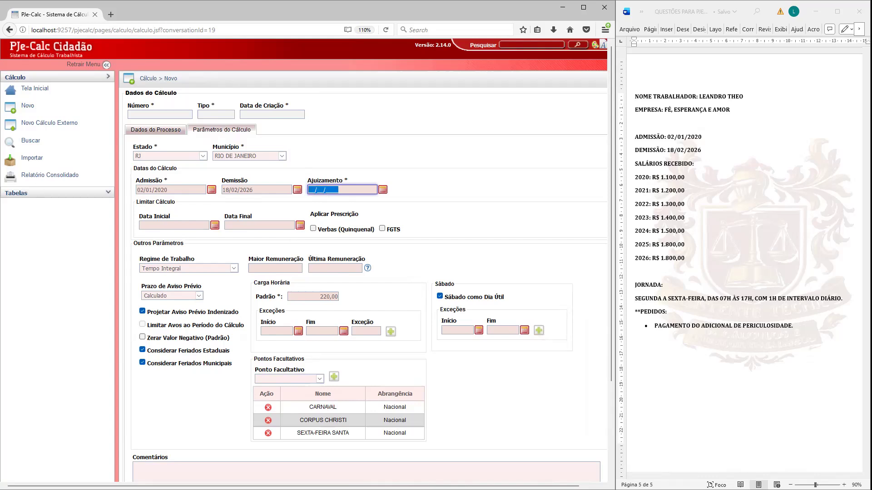
{"action": "type", "text": "18/03/2026"}
Step: Limit the calculation to the period from 18/03/2021 to 18/02/2026
{"action": "left_click", "coordinate": [181, 225]}
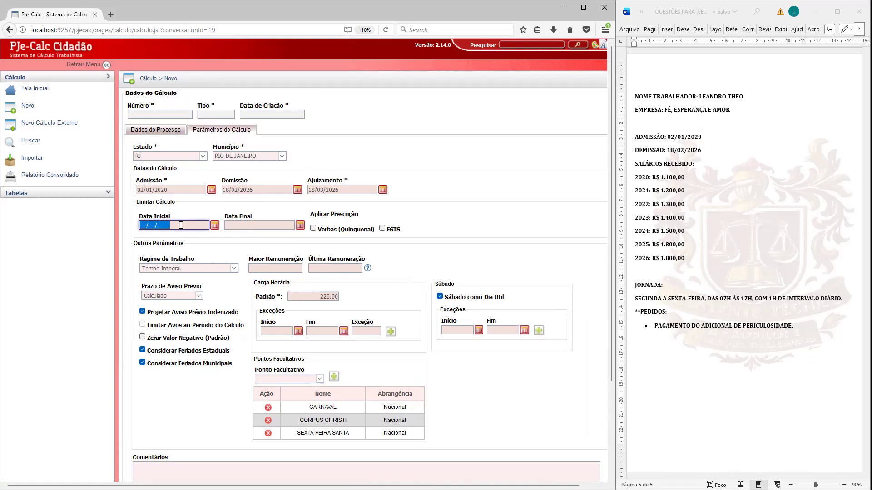
{"action": "type", "text": "18/03/2021"}
{"action": "left_click", "coordinate": [231, 225]}
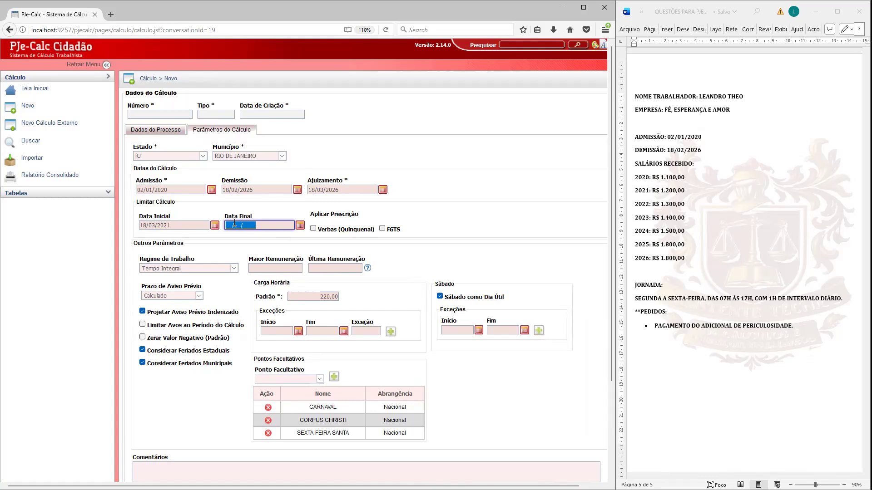
{"action": "type", "text": "18/02/2026"}
Step: Apply the five-year prescription to Verbas and set Maior Remuneração to 1.800,00
{"action": "left_click", "coordinate": [314, 229]}
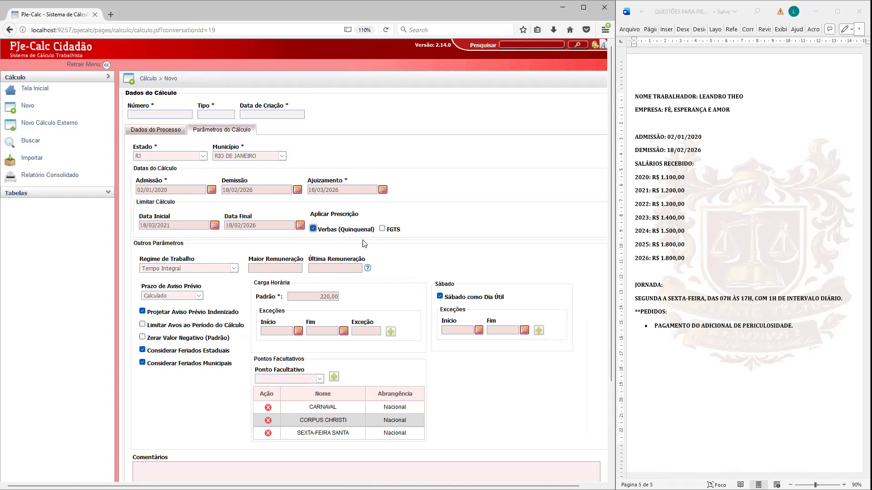
{"action": "mouse_move", "coordinate": [362, 259]}
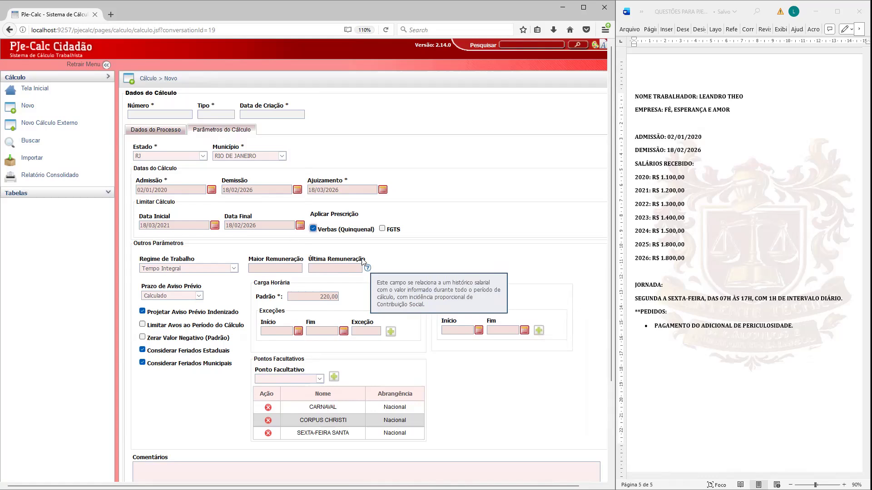
{"action": "left_click", "coordinate": [287, 269]}
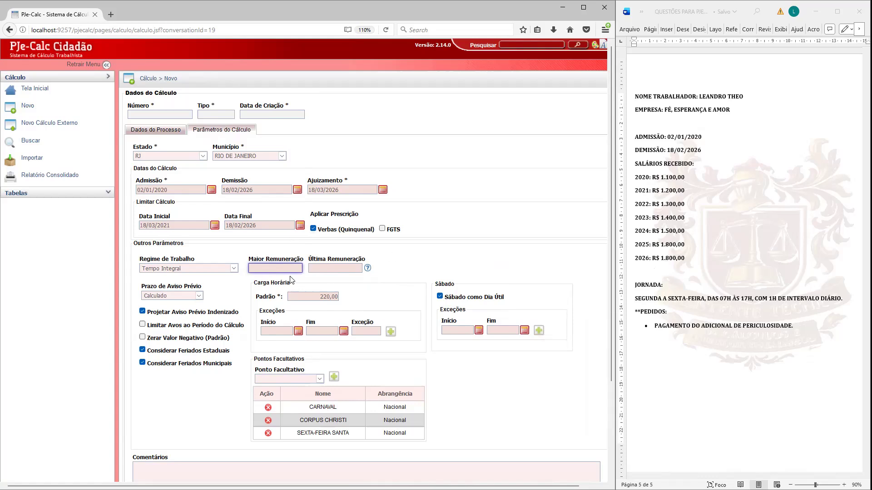
{"action": "type", "text": "1.800,00"}
{"action": "left_click", "coordinate": [177, 401]}
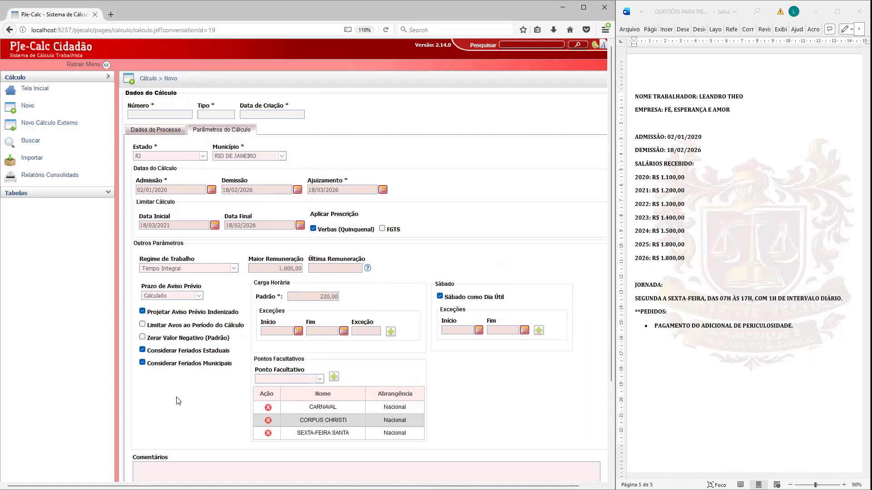
Step: Save the new calculation with its process data and parameters
{"action": "scroll", "coordinate": [187, 365], "scroll_direction": "down", "scroll_amount": 3}
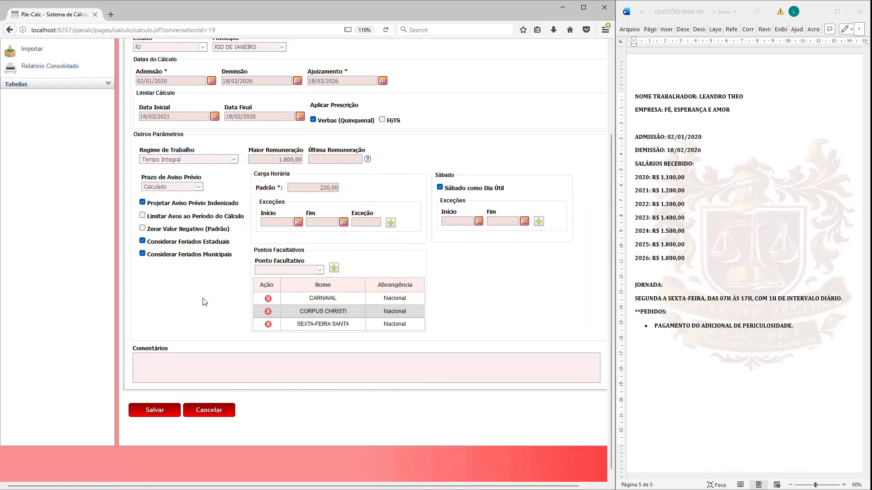
{"action": "scroll", "coordinate": [203, 302], "scroll_direction": "up", "scroll_amount": 3}
{"action": "scroll", "coordinate": [203, 302], "scroll_direction": "down", "scroll_amount": 3}
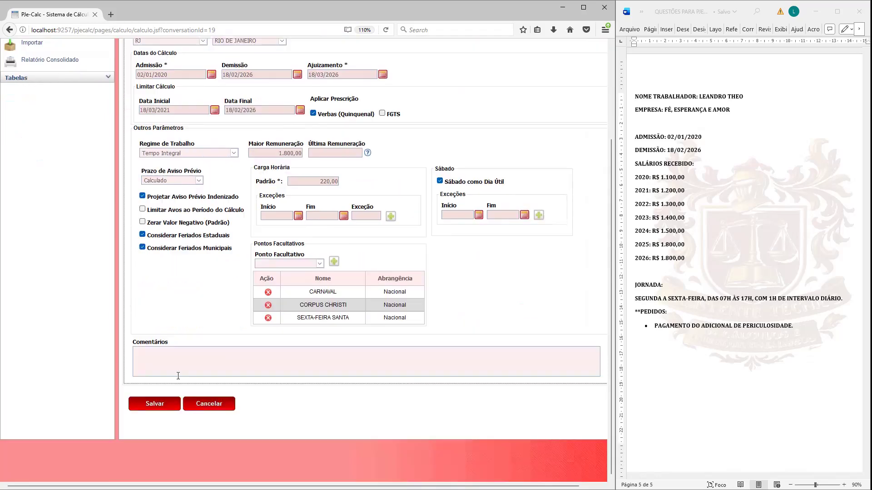
{"action": "left_click", "coordinate": [154, 405]}
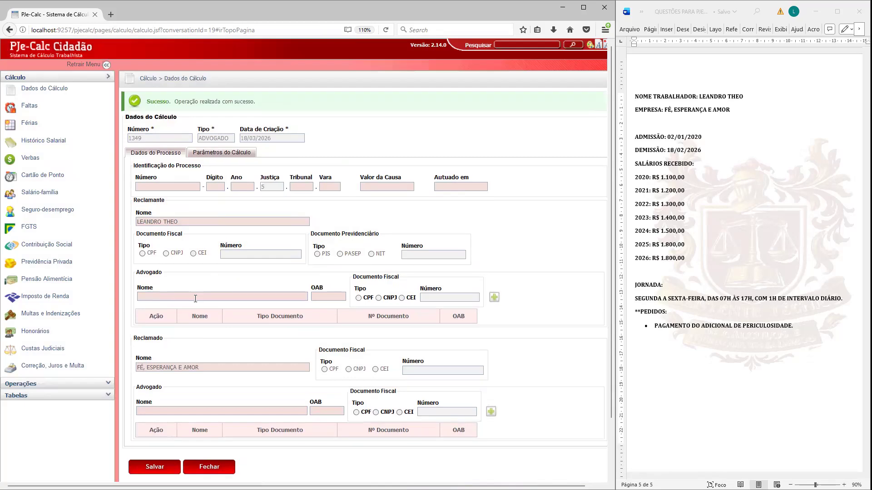
Step: Review the saved calculation parameters and process data, and look at the Faltas and Férias pages
{"action": "left_click", "coordinate": [205, 154]}
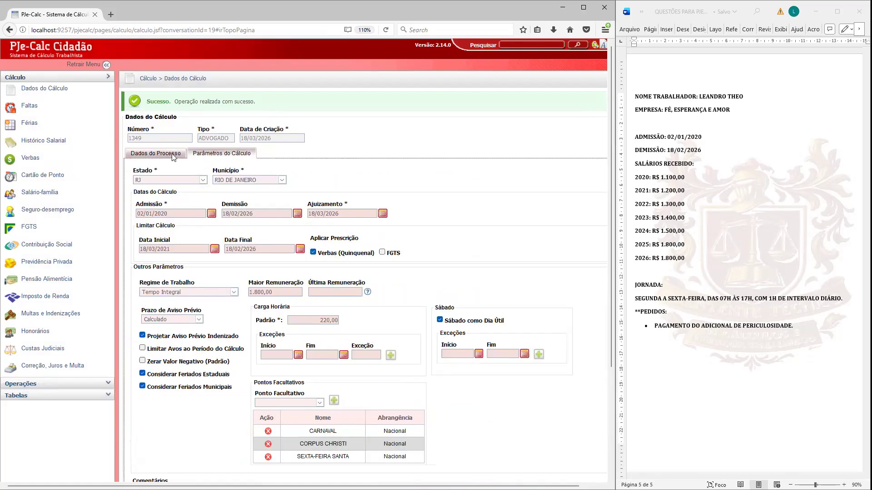
{"action": "left_click", "coordinate": [172, 155]}
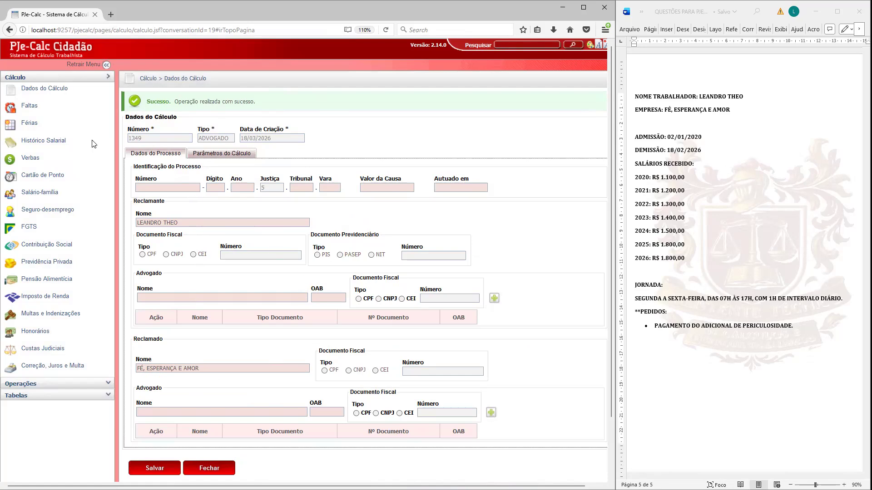
{"action": "left_click", "coordinate": [30, 109]}
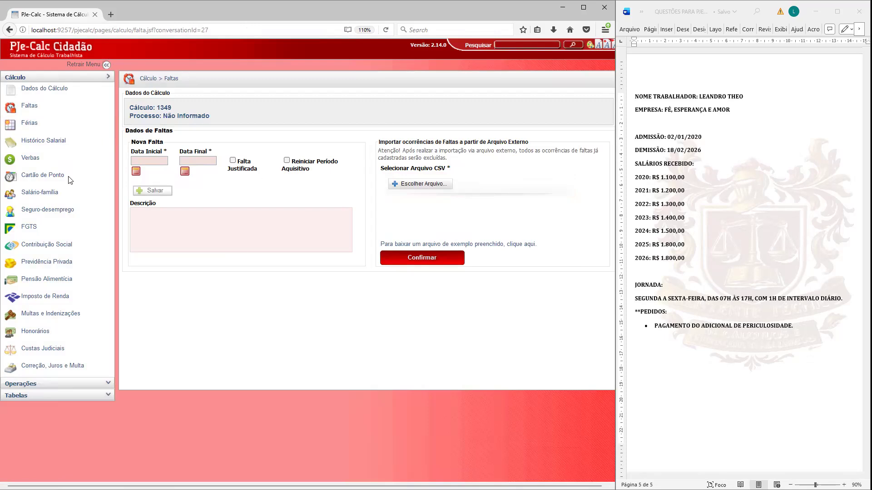
{"action": "left_click", "coordinate": [27, 126]}
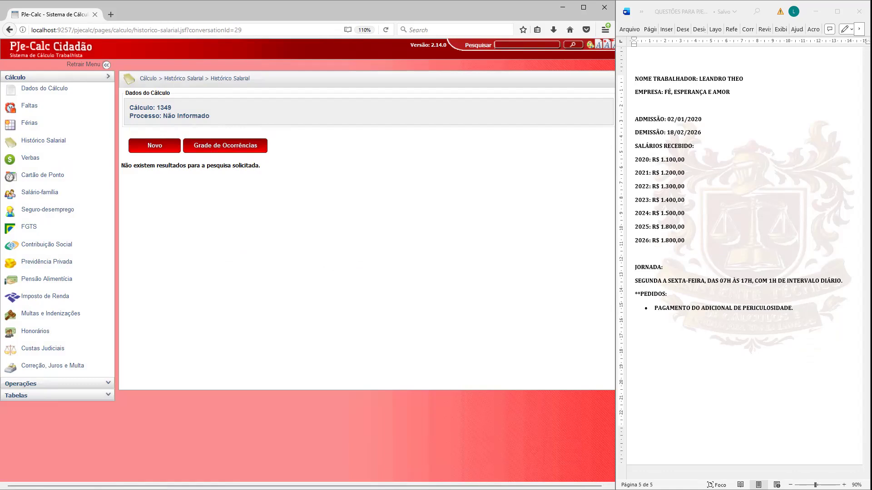
Step: Create a new Histórico Salarial entry named SALÁRIO
{"action": "left_click", "coordinate": [162, 145]}
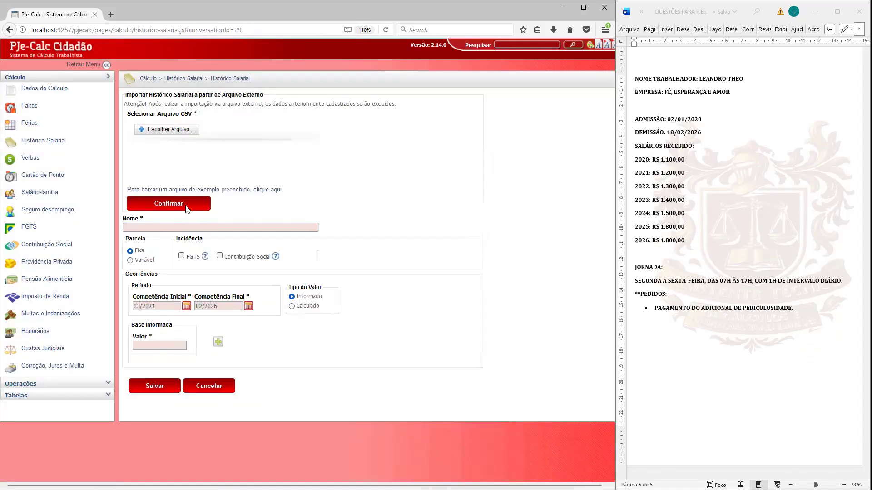
{"action": "left_click", "coordinate": [151, 226]}
{"action": "type", "text": "SALÁRIO"}
Step: Add monthly salary occurrences of 1.200,00 for the period from 03/2021 to 12/2021
{"action": "left_click", "coordinate": [144, 307]}
{"action": "left_click", "coordinate": [181, 344]}
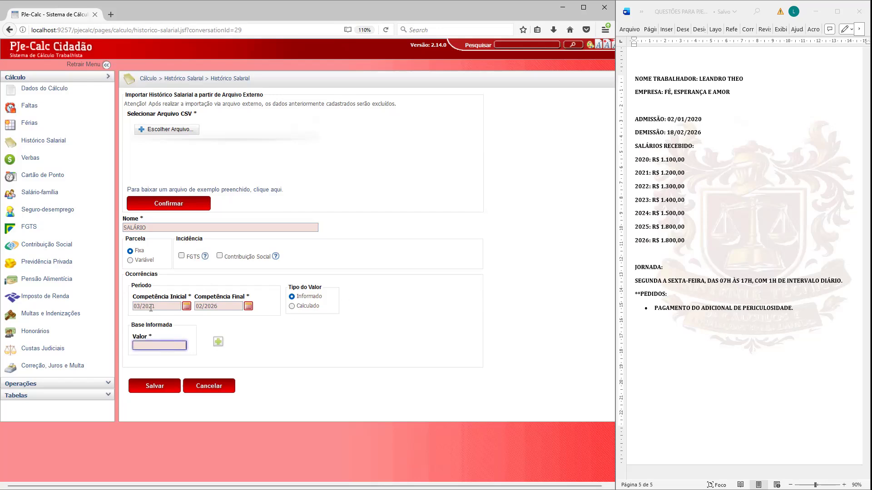
{"action": "left_click", "coordinate": [150, 306]}
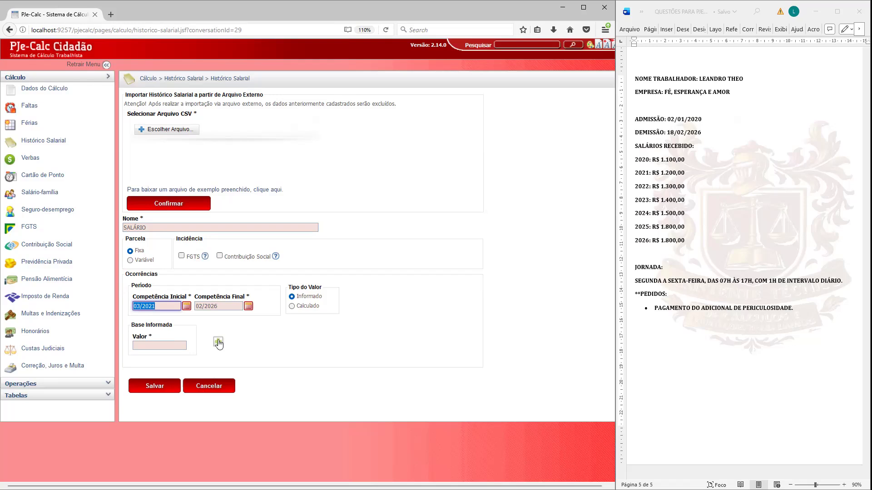
{"action": "key", "text": "Tab"}
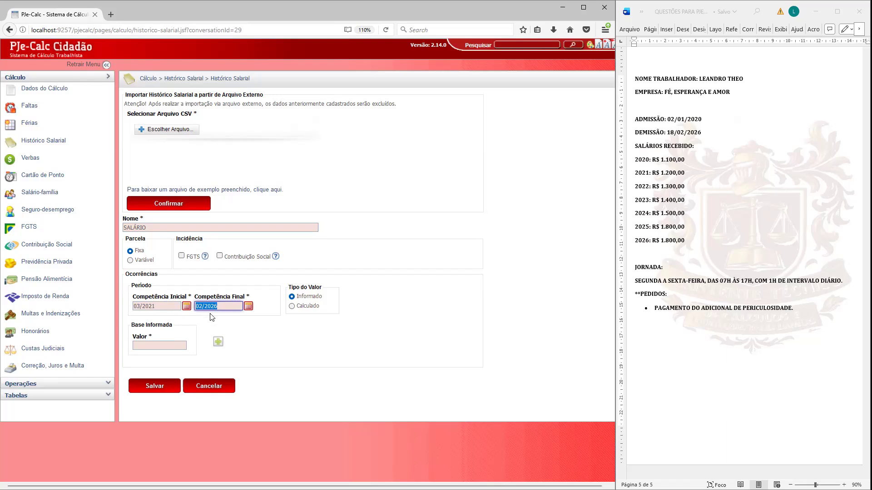
{"action": "type", "text": "12/2021"}
{"action": "left_click", "coordinate": [182, 347]}
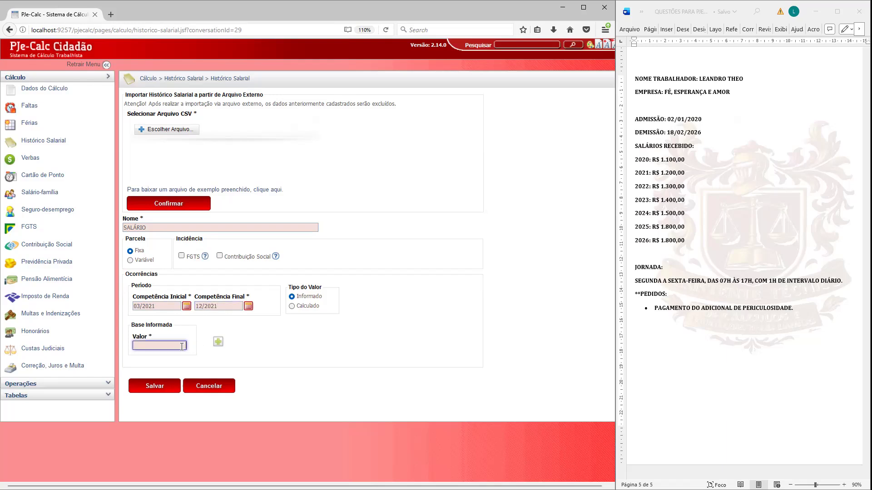
{"action": "type", "text": "1.200,00"}
{"action": "left_click", "coordinate": [221, 343]}
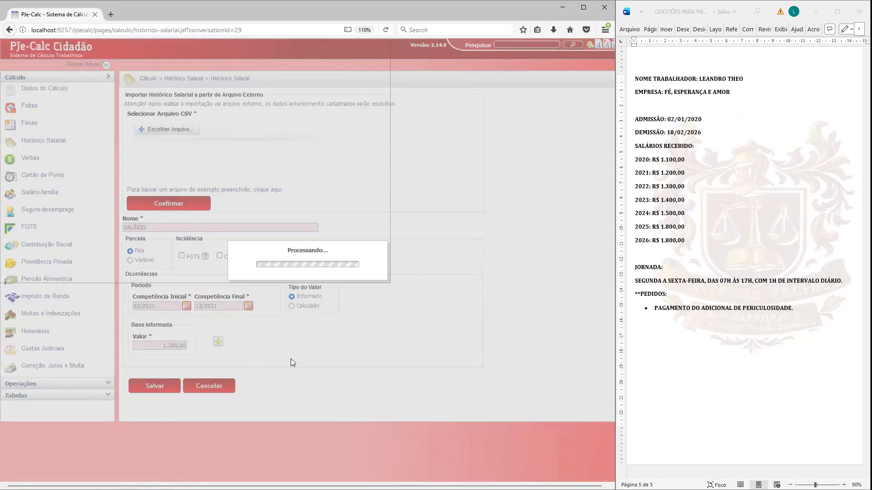
Step: Add monthly salary occurrences of 1.300,00 for the period from 01/2022 to 12/2022
{"action": "scroll", "coordinate": [375, 291], "scroll_direction": "down", "scroll_amount": 4}
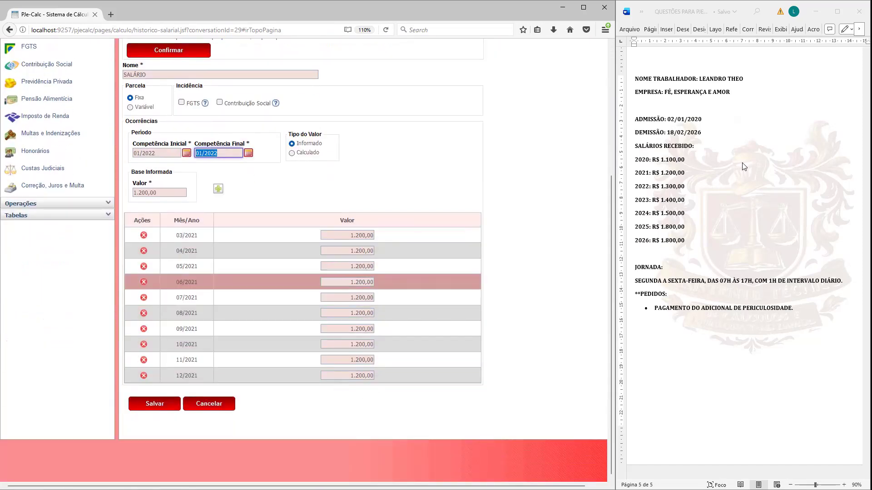
{"action": "left_click", "coordinate": [158, 153]}
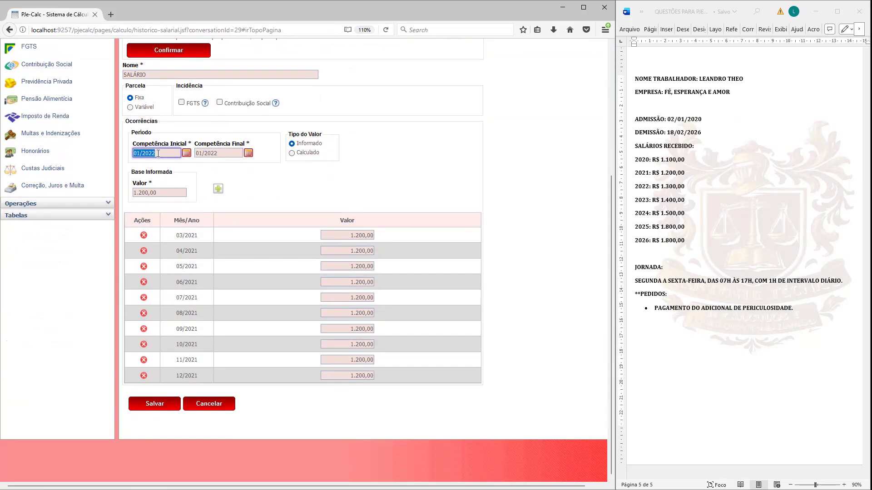
{"action": "left_click", "coordinate": [220, 155]}
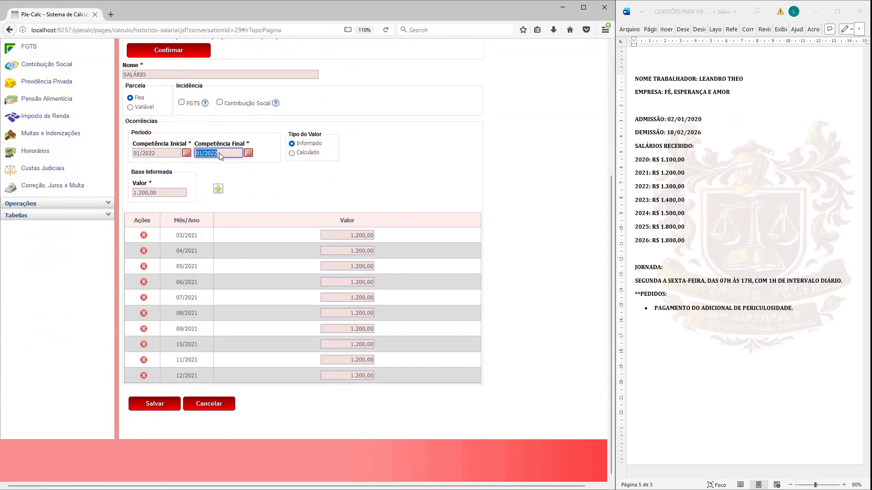
{"action": "type", "text": "12/2022"}
{"action": "left_click", "coordinate": [172, 193]}
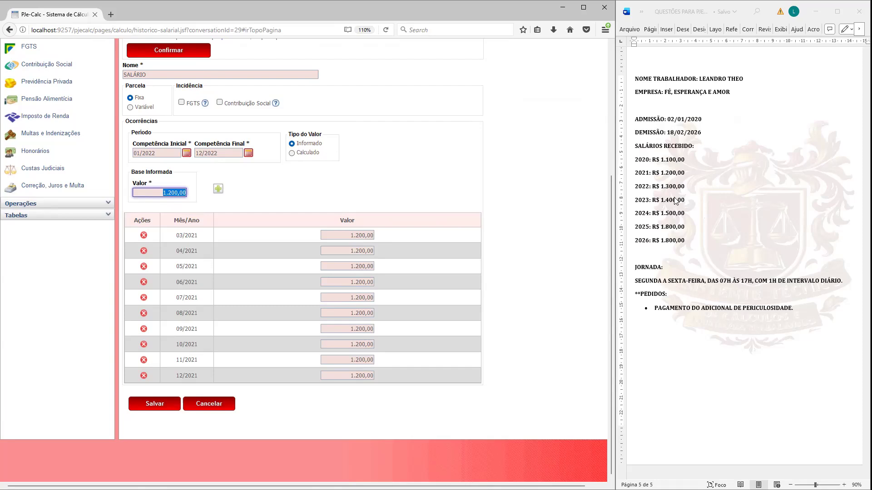
{"action": "type", "text": "1"}
{"action": "left_click", "coordinate": [223, 190]}
{"action": "left_click", "coordinate": [223, 190]}
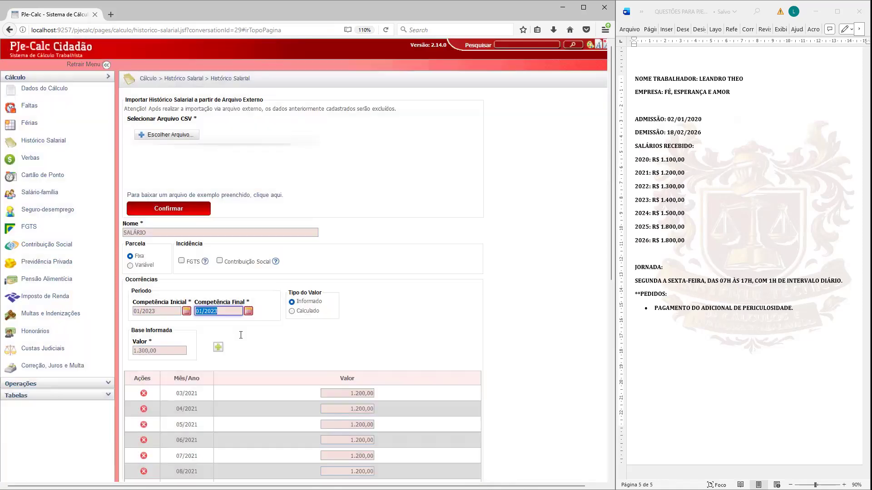
{"action": "scroll", "coordinate": [244, 333], "scroll_direction": "down", "scroll_amount": 10}
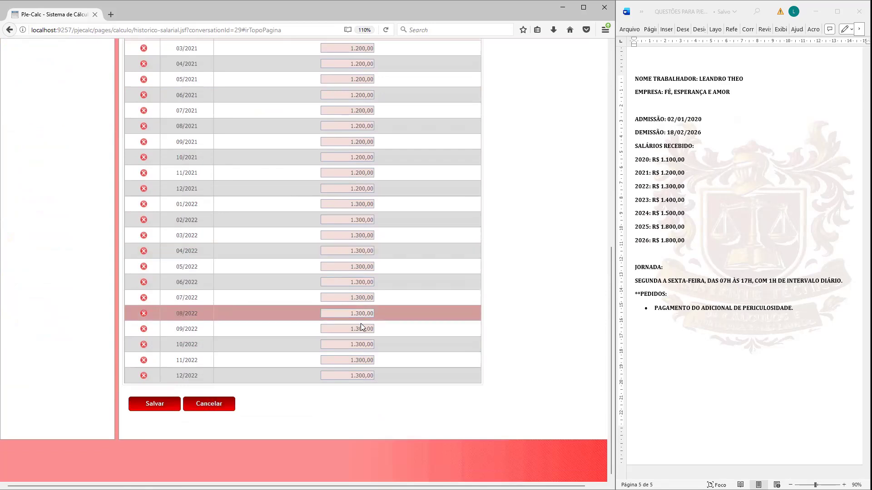
Step: Add monthly salary occurrences of 1.400,00 for the period from 01/2023 to 12/2023
{"action": "scroll", "coordinate": [361, 331], "scroll_direction": "up", "scroll_amount": 10}
{"action": "left_click", "coordinate": [169, 331]}
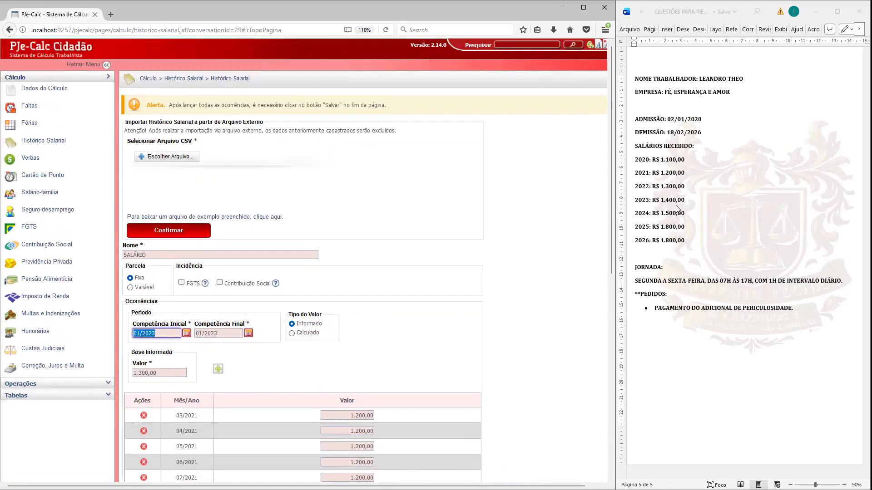
{"action": "scroll", "coordinate": [195, 272], "scroll_direction": "down", "scroll_amount": 4}
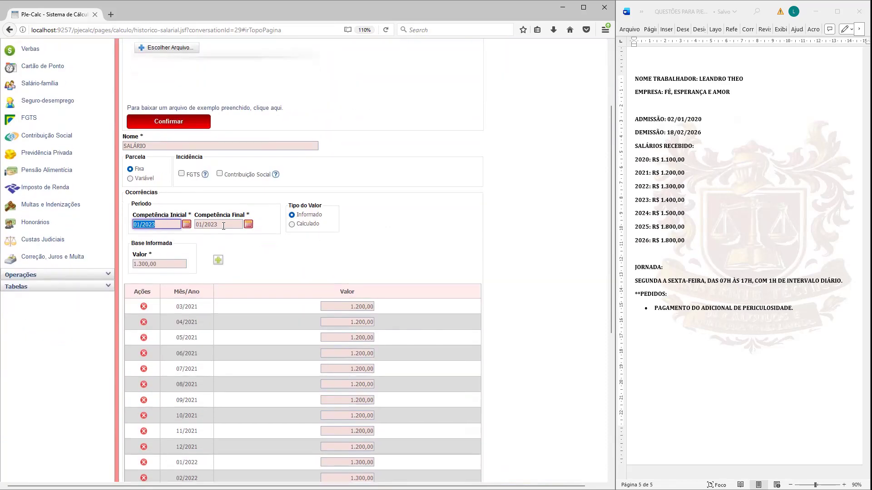
{"action": "left_click", "coordinate": [222, 223]}
{"action": "type", "text": "12/2023"}
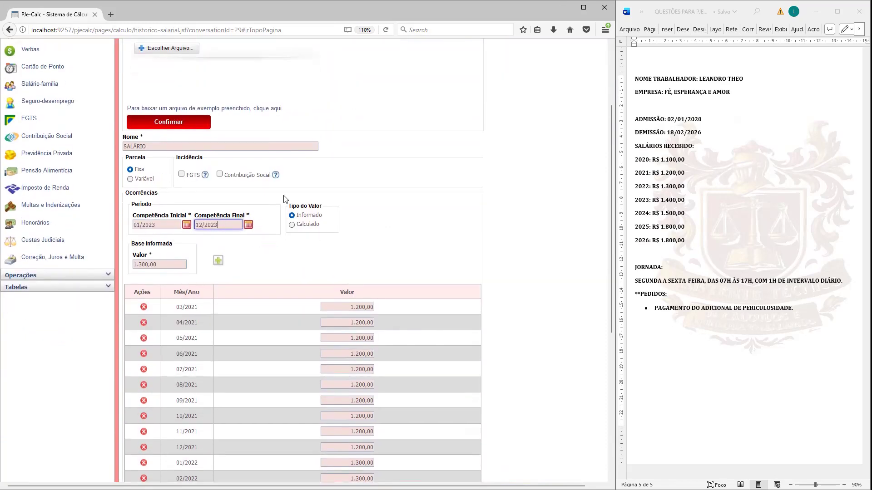
{"action": "scroll", "coordinate": [174, 316], "scroll_direction": "up", "scroll_amount": 2}
{"action": "left_click", "coordinate": [175, 318]}
{"action": "type", "text": "1.400,00"}
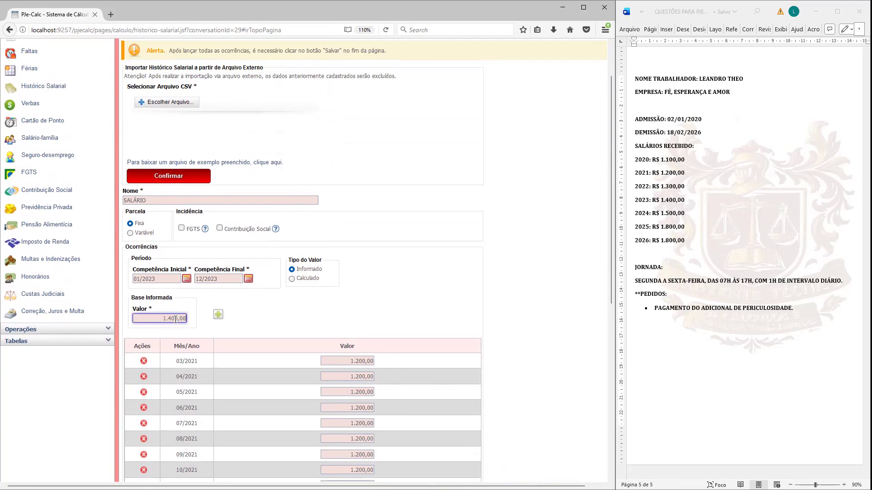
{"action": "left_click", "coordinate": [218, 315]}
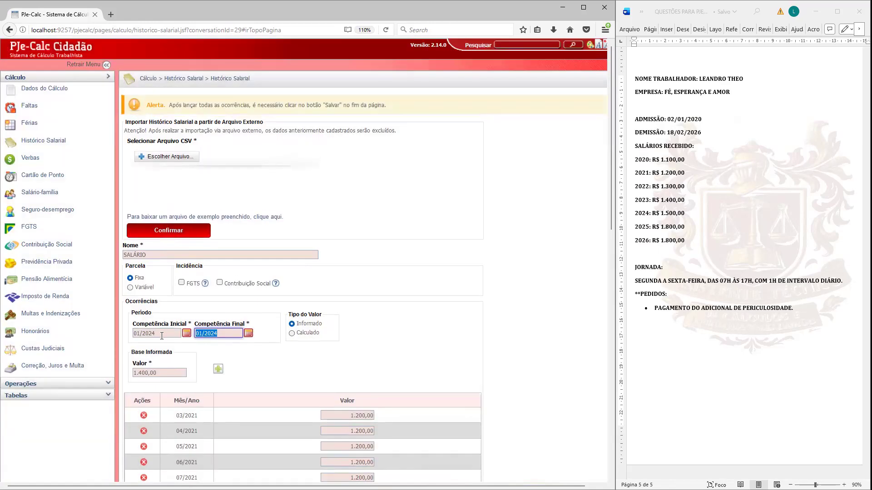
Step: Add monthly salary occurrences of 1.500,00 for the period from 01/2024 to 12/2024
{"action": "key", "text": "shift+Tab"}
{"action": "key", "text": "Tab"}
{"action": "type", "text": "12/2024"}
{"action": "left_click", "coordinate": [179, 373]}
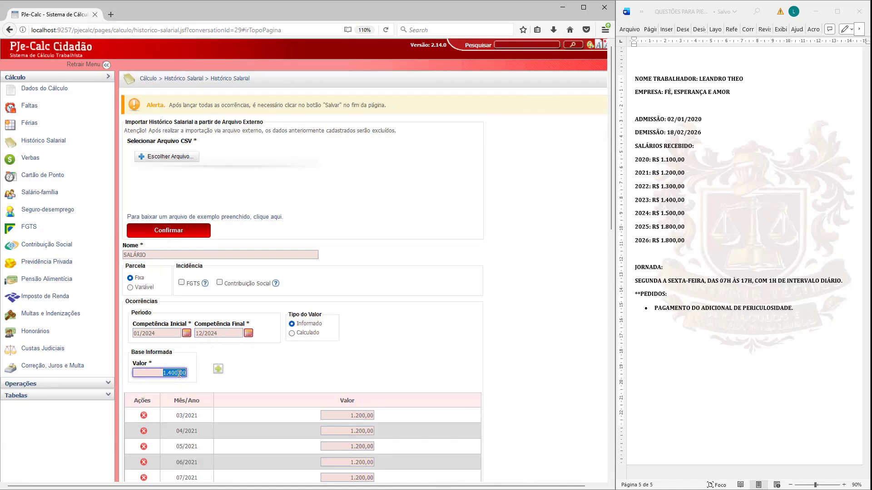
{"action": "type", "text": "1.500,00"}
{"action": "left_click", "coordinate": [240, 372]}
{"action": "left_click", "coordinate": [220, 370]}
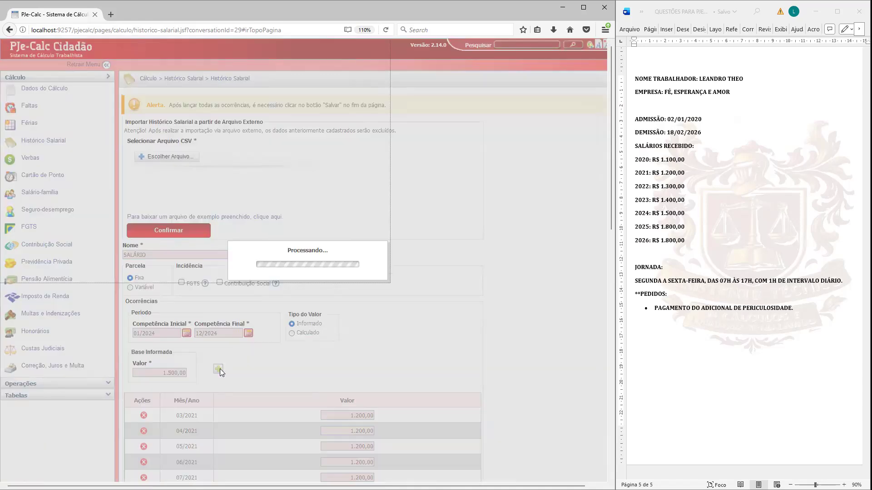
Step: Review the monthly salary occurrences entered so far, checking each year's value against the salary list
{"action": "scroll", "coordinate": [251, 322], "scroll_direction": "down", "scroll_amount": 5}
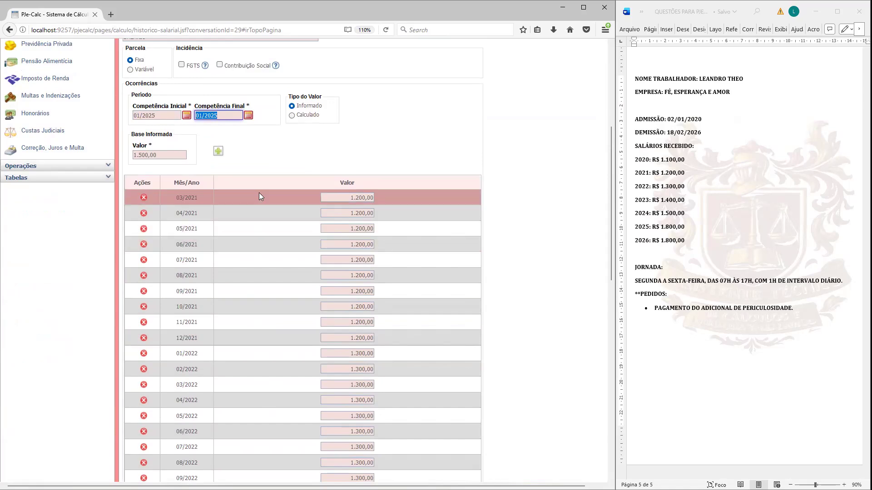
{"action": "scroll", "coordinate": [346, 317], "scroll_direction": "down", "scroll_amount": 1}
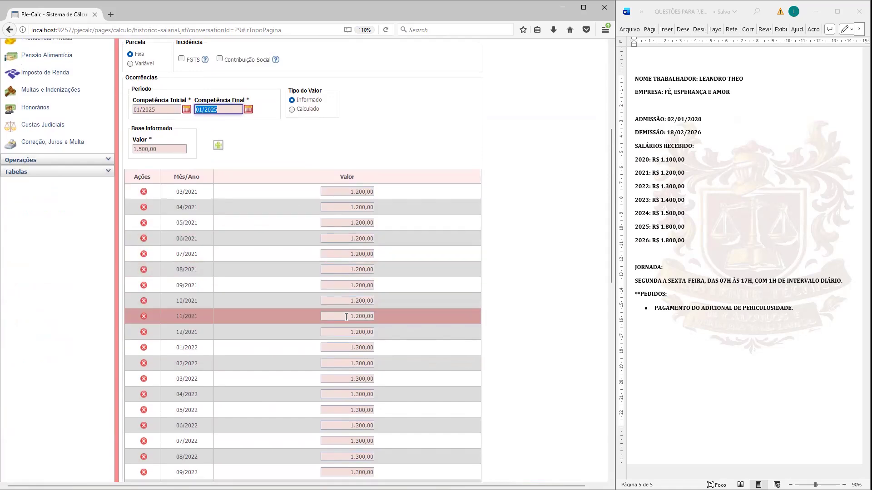
{"action": "scroll", "coordinate": [346, 316], "scroll_direction": "down", "scroll_amount": 1}
{"action": "scroll", "coordinate": [335, 302], "scroll_direction": "down", "scroll_amount": 6}
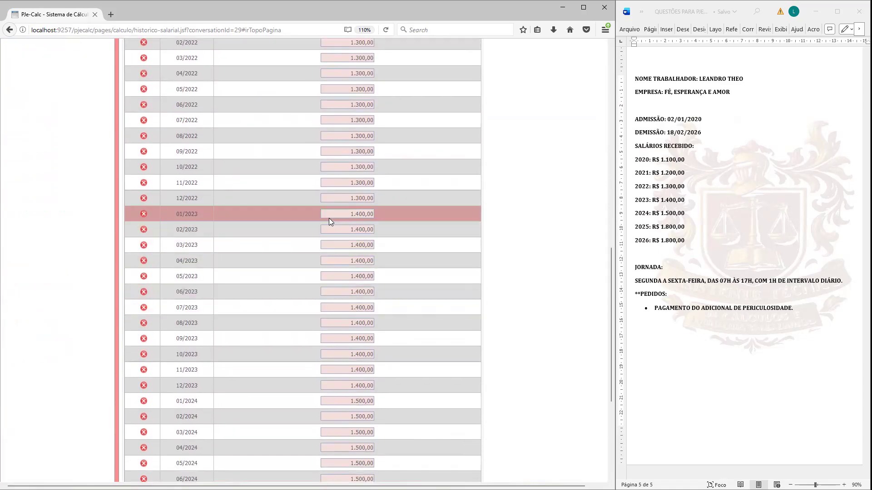
{"action": "scroll", "coordinate": [346, 257], "scroll_direction": "down", "scroll_amount": 2}
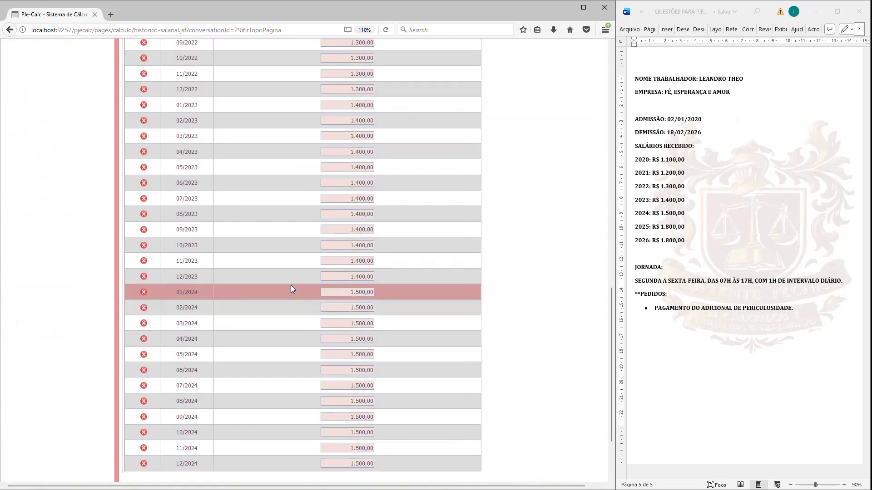
{"action": "left_click", "coordinate": [328, 292]}
{"action": "scroll", "coordinate": [334, 318], "scroll_direction": "down", "scroll_amount": 2}
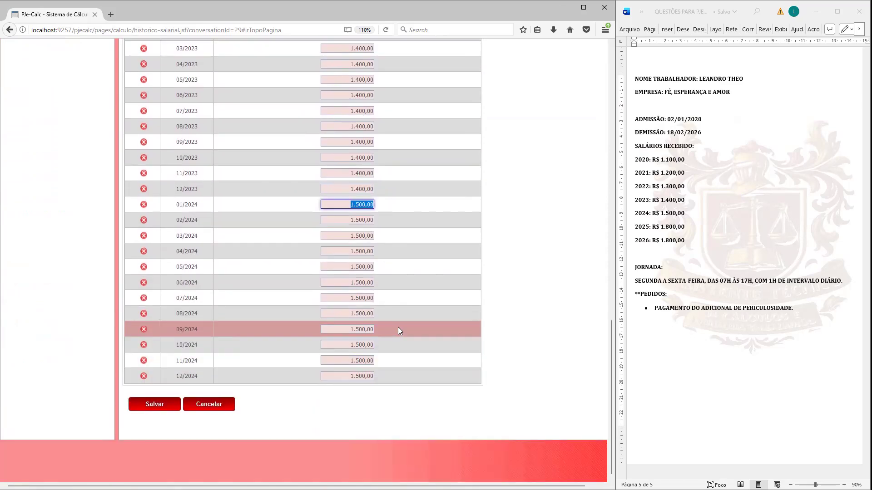
{"action": "scroll", "coordinate": [398, 327], "scroll_direction": "up", "scroll_amount": 5}
{"action": "scroll", "coordinate": [604, 272], "scroll_direction": "up", "scroll_amount": 5}
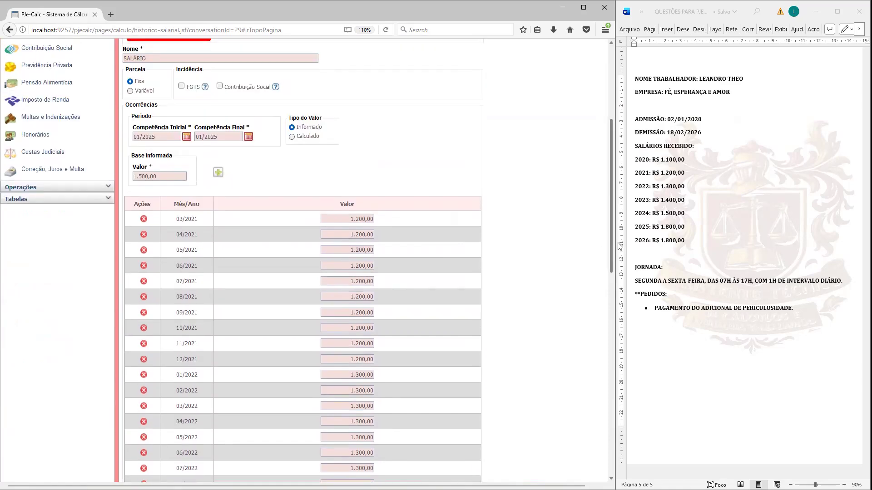
{"action": "scroll", "coordinate": [608, 249], "scroll_direction": "up", "scroll_amount": 1}
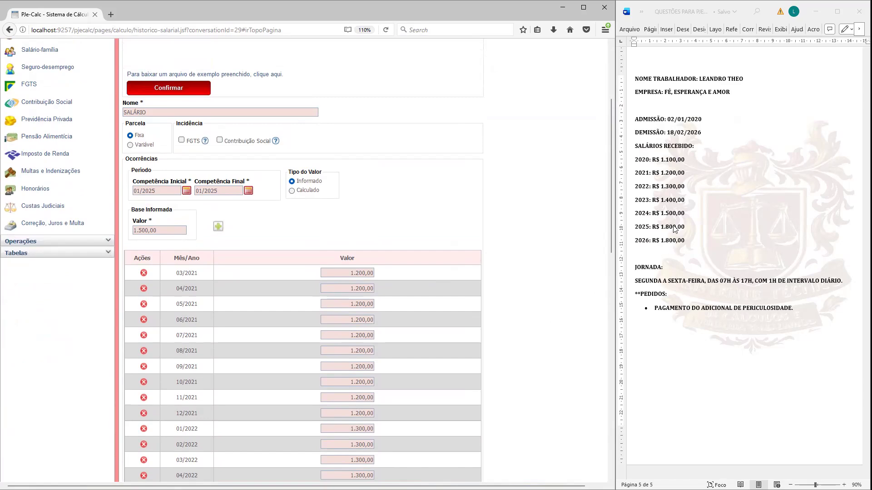
Step: Add monthly salary occurrences of 1.800,00 for the period from 01/2025 to 02/2026
{"action": "triple_click", "coordinate": [170, 191]}
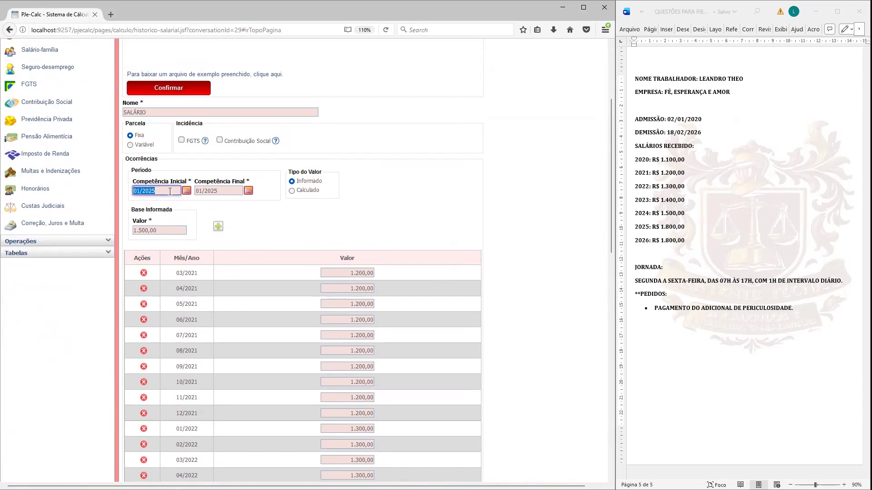
{"action": "triple_click", "coordinate": [231, 193]}
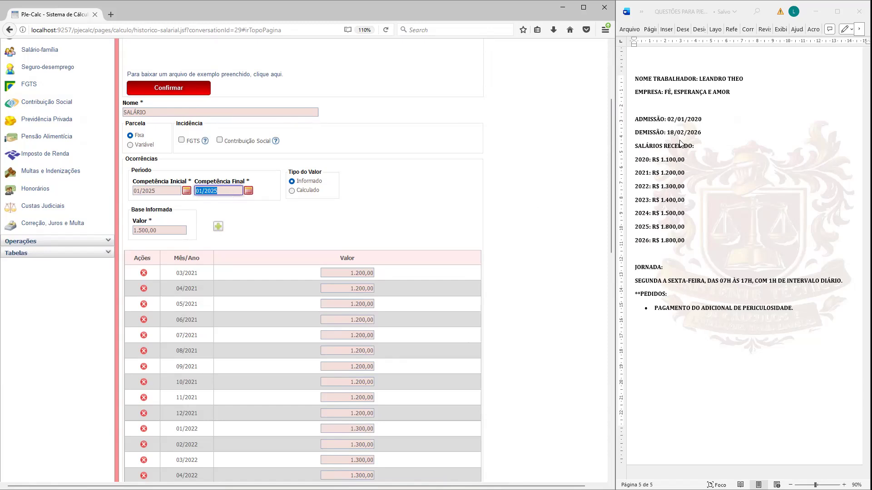
{"action": "type", "text": "022026"}
{"action": "triple_click", "coordinate": [175, 231]}
{"action": "type", "text": "1"}
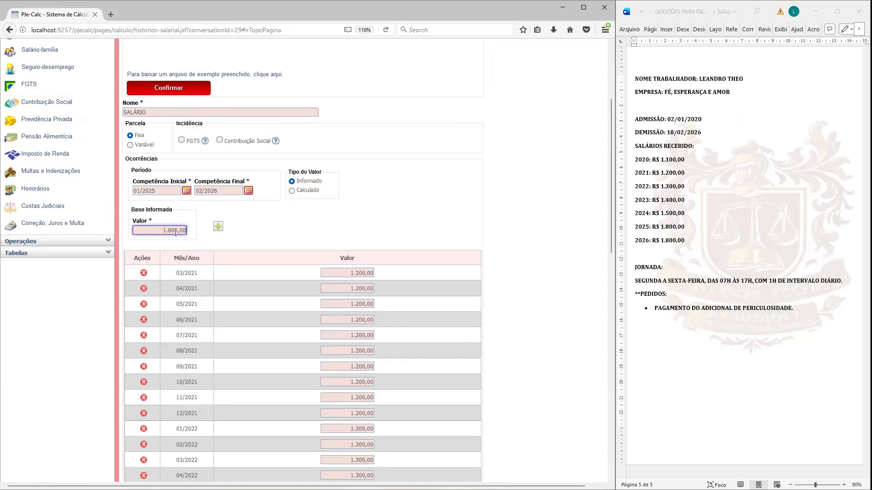
{"action": "left_click", "coordinate": [282, 233]}
{"action": "left_click", "coordinate": [218, 227]}
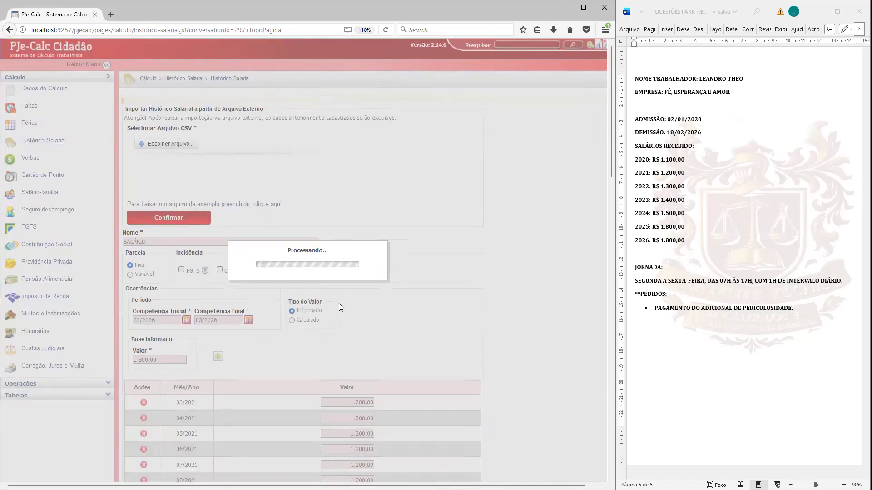
Step: Check the completed list of monthly occurrences and save the SALÁRIO salary history
{"action": "scroll", "coordinate": [365, 309], "scroll_direction": "down", "scroll_amount": 5}
{"action": "scroll", "coordinate": [365, 309], "scroll_direction": "down", "scroll_amount": 15}
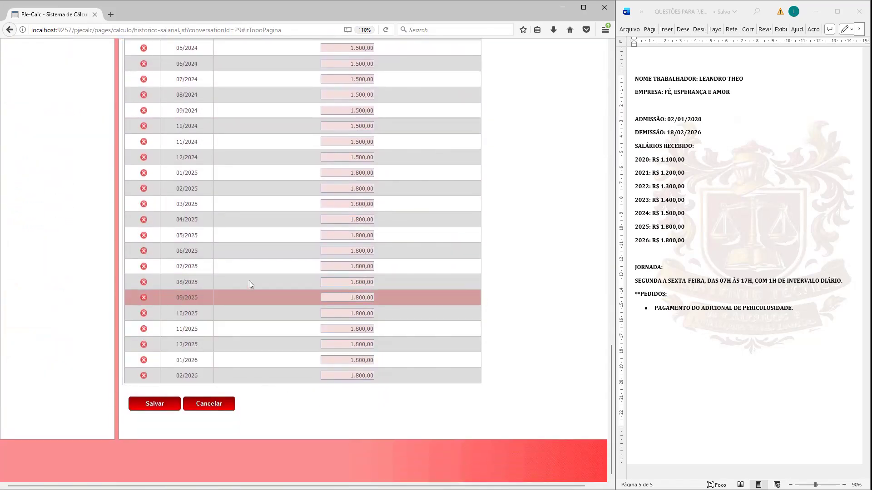
{"action": "scroll", "coordinate": [318, 318], "scroll_direction": "up", "scroll_amount": 20}
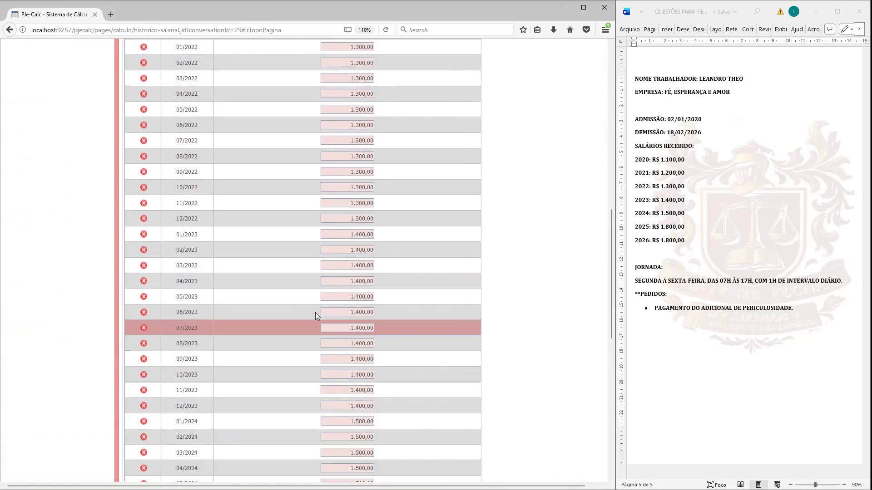
{"action": "scroll", "coordinate": [315, 286], "scroll_direction": "down", "scroll_amount": 15}
{"action": "scroll", "coordinate": [315, 289], "scroll_direction": "down", "scroll_amount": 5}
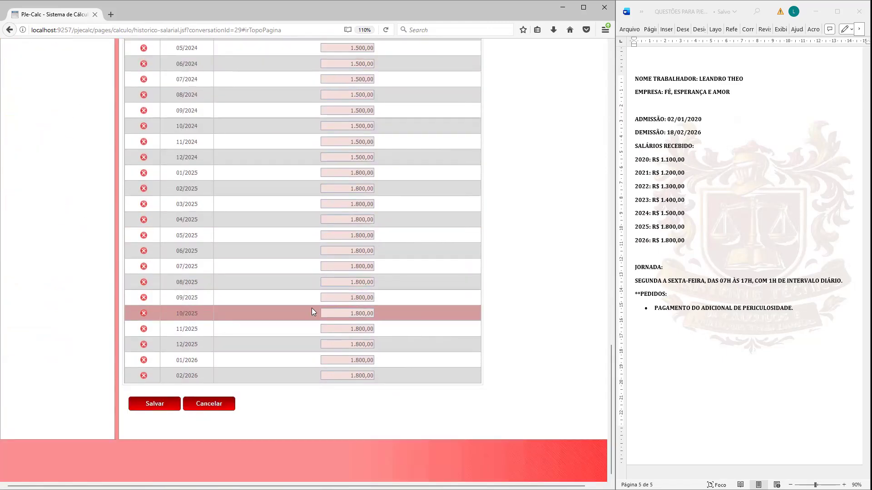
{"action": "left_click", "coordinate": [146, 406]}
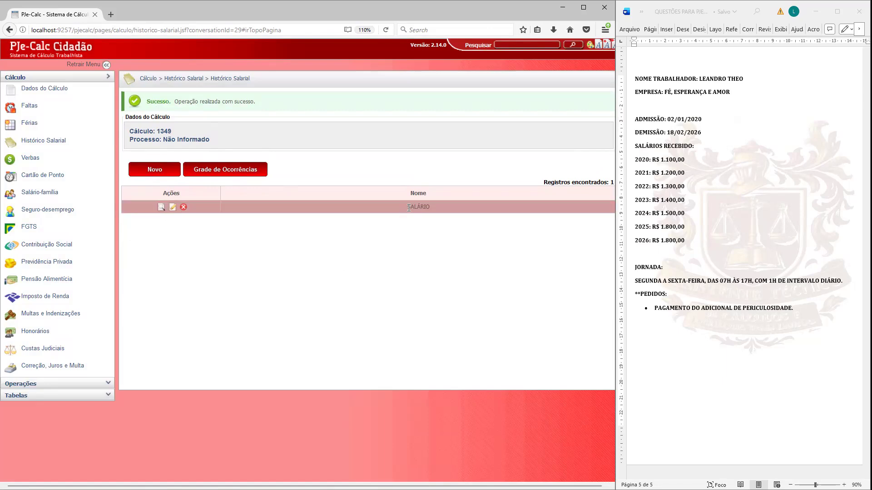
{"action": "left_click_drag", "start_coordinate": [408, 207], "coordinate": [438, 206]}
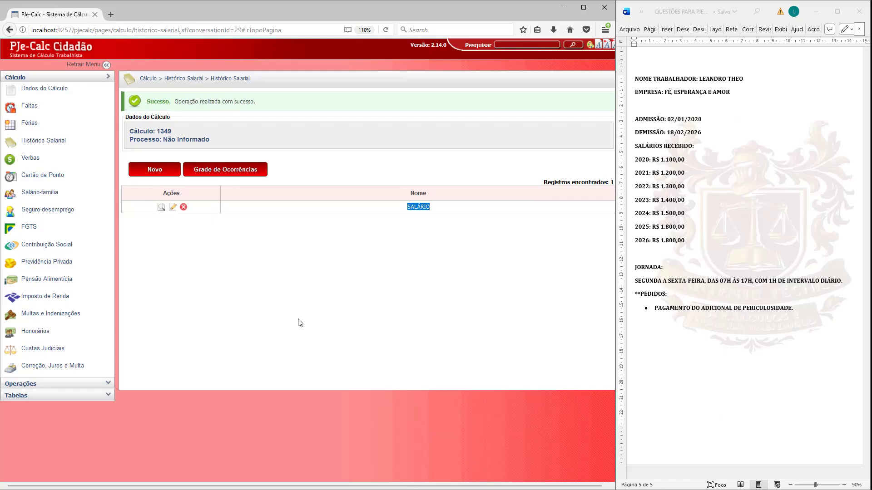
Step: Add ADICIONAL DE PERICULOSIDADE 30% to the calculation's Verbas through Lançamento Expresso and save it
{"action": "left_click", "coordinate": [40, 142]}
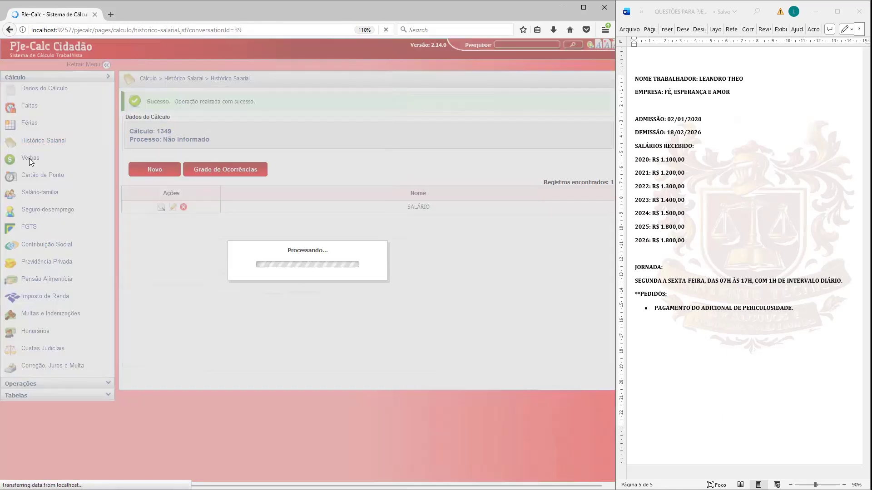
{"action": "left_click", "coordinate": [30, 159]}
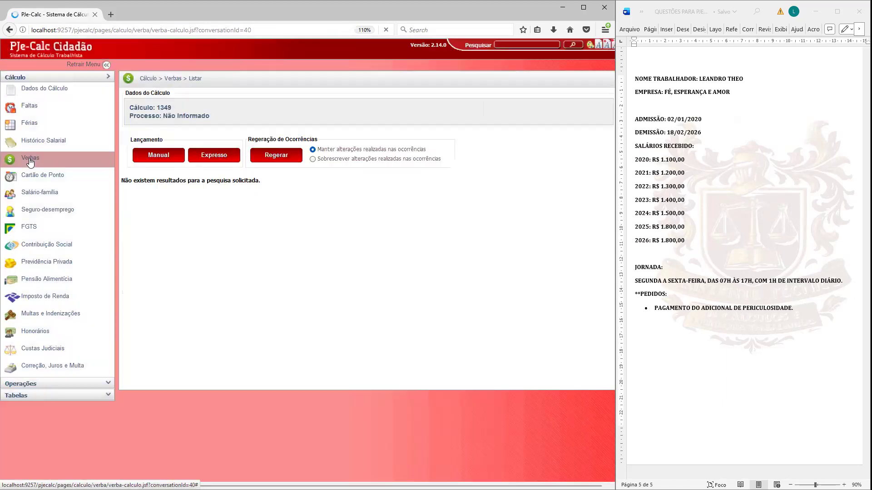
{"action": "left_click", "coordinate": [223, 154]}
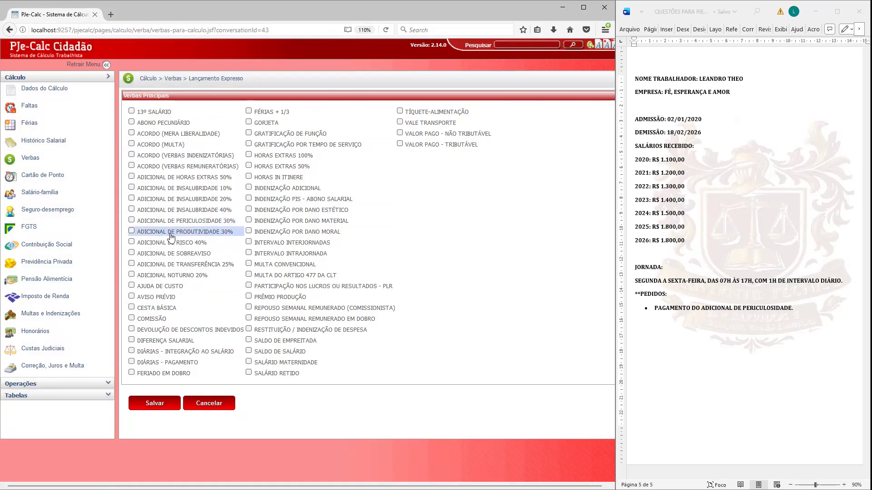
{"action": "left_click", "coordinate": [133, 221]}
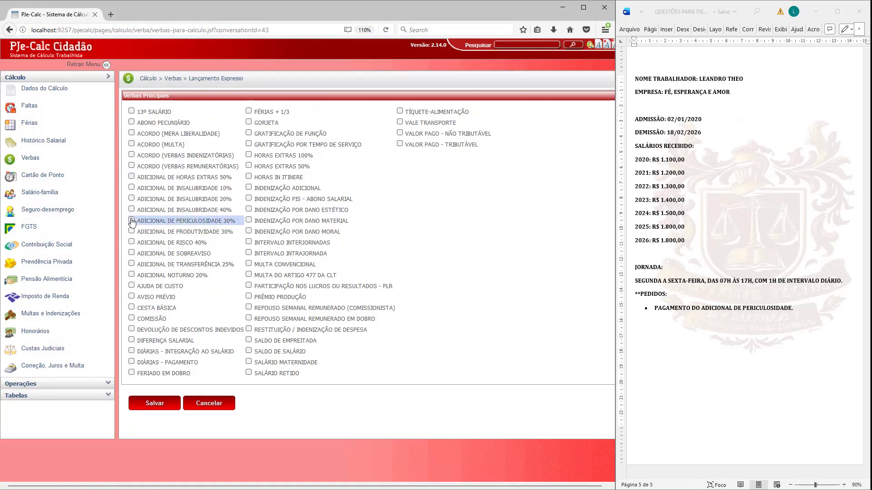
{"action": "left_click", "coordinate": [180, 404]}
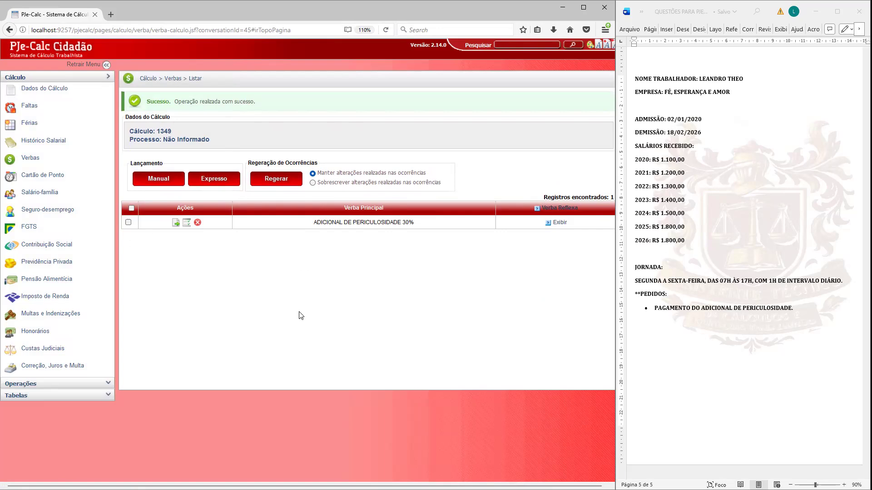
Step: Review the parameters of ADICIONAL DE PERICULOSIDADE 30%, including period, calculation base and formula, and leave them without saving
{"action": "left_click", "coordinate": [176, 223]}
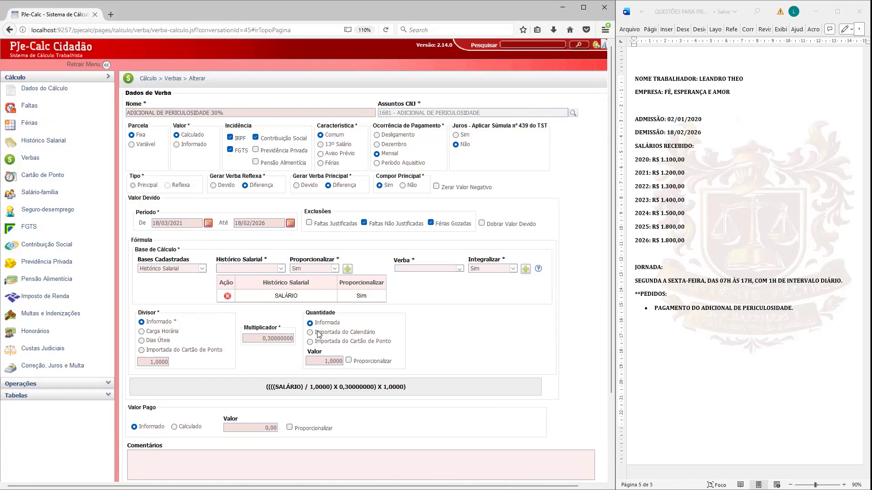
{"action": "scroll", "coordinate": [320, 335], "scroll_direction": "down", "scroll_amount": 3}
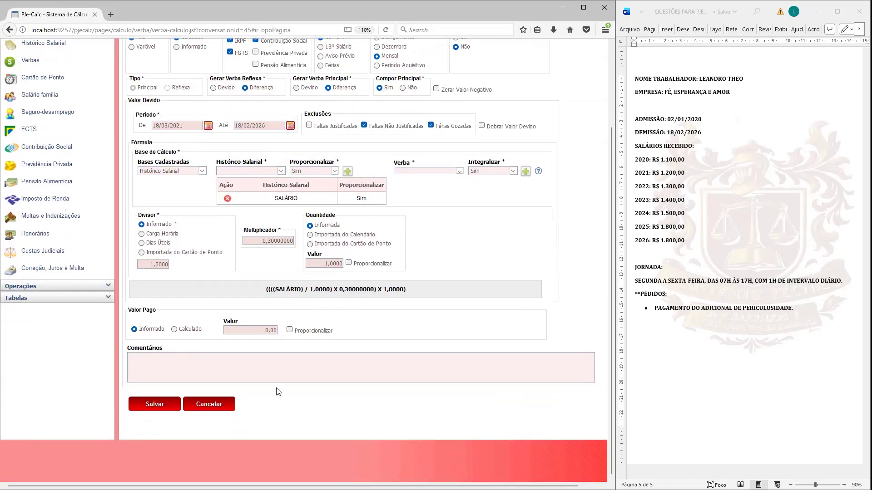
{"action": "left_click", "coordinate": [213, 408]}
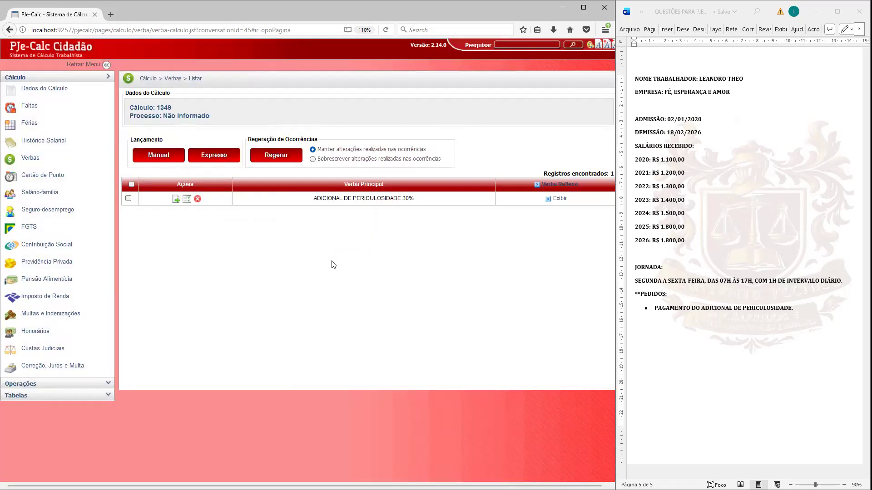
Step: Enable the 13º SALÁRIO, AVISO PRÉVIO and FÉRIAS + 1/3 reflex verbas for ADICIONAL DE PERICULOSIDADE 30%
{"action": "left_click", "coordinate": [544, 186]}
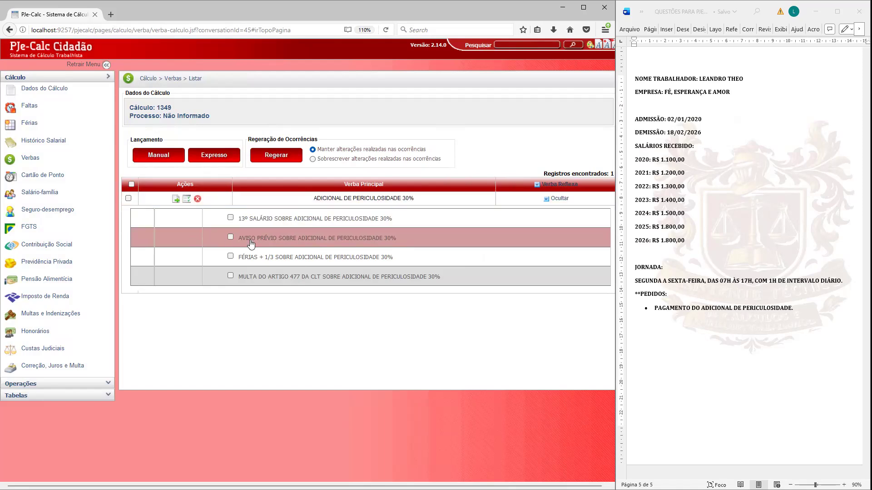
{"action": "left_click", "coordinate": [230, 218]}
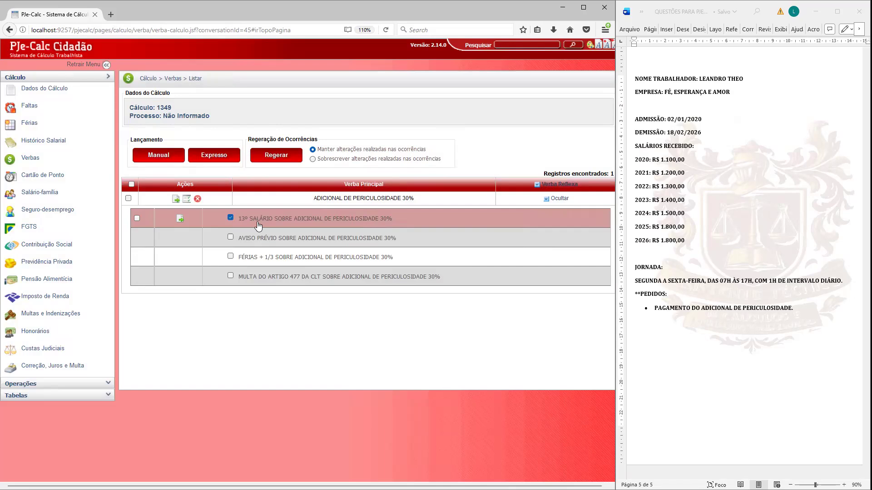
{"action": "left_click", "coordinate": [230, 237]}
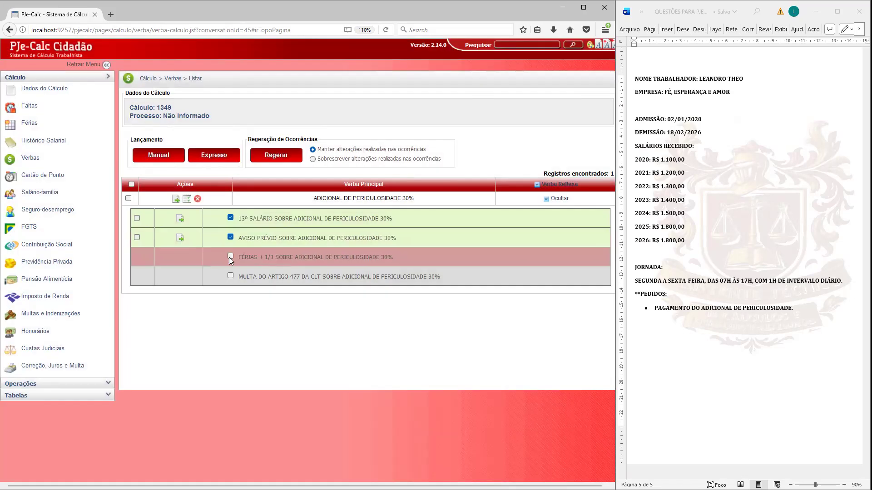
{"action": "left_click", "coordinate": [230, 256]}
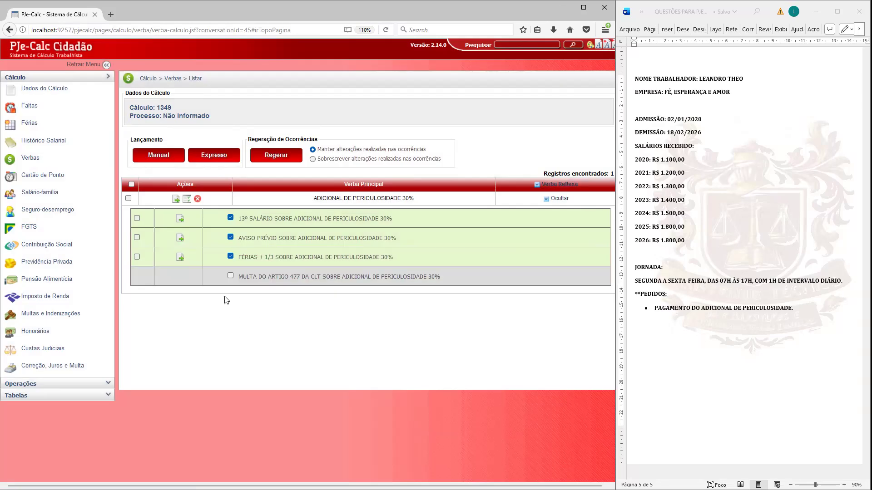
Step: Examine the monthly occurrences of ADICIONAL DE PERICULOSIDADE 30%, checking their dates, divisor, multiplier and quantity
{"action": "left_click", "coordinate": [187, 200]}
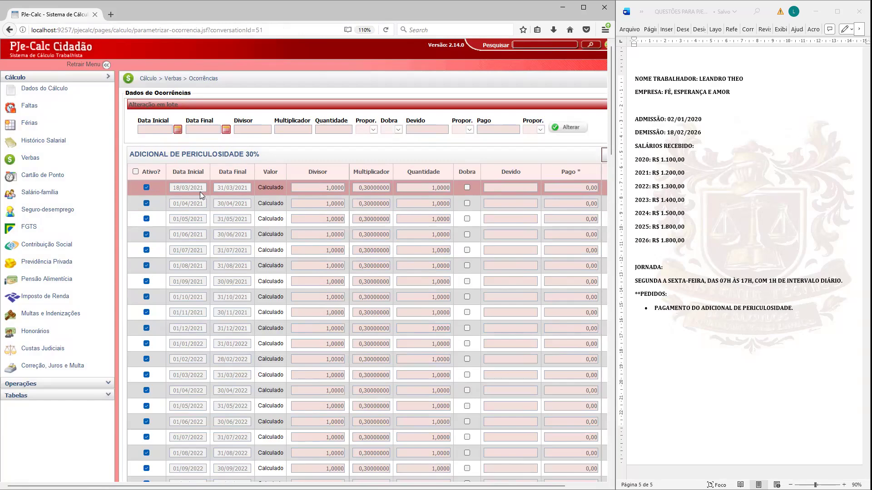
{"action": "scroll", "coordinate": [200, 195], "scroll_direction": "down", "scroll_amount": 15}
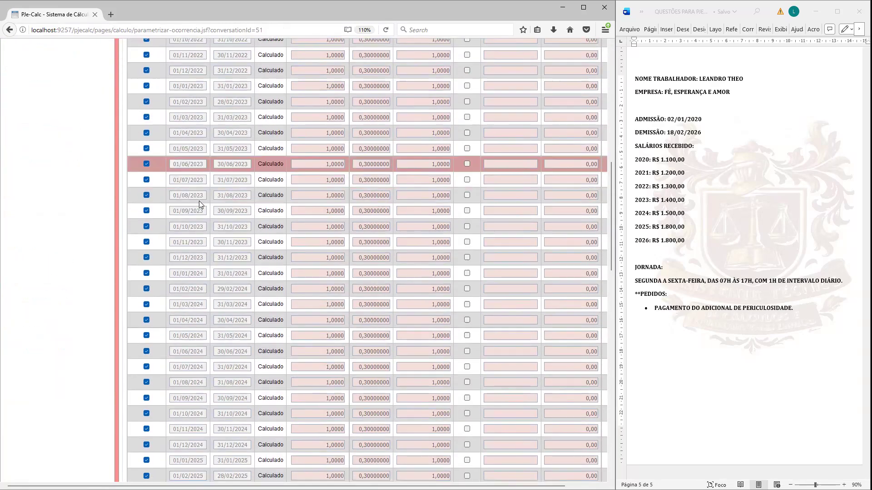
{"action": "scroll", "coordinate": [199, 206], "scroll_direction": "down", "scroll_amount": 5}
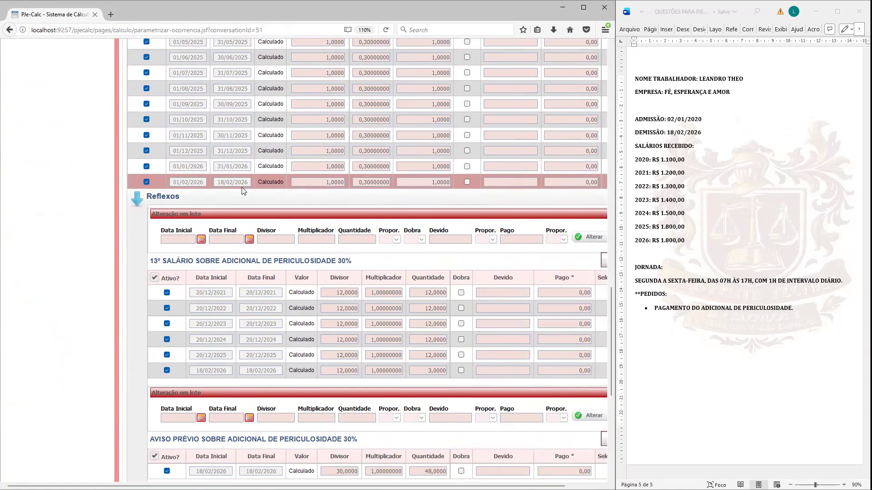
{"action": "scroll", "coordinate": [237, 200], "scroll_direction": "up", "scroll_amount": 15}
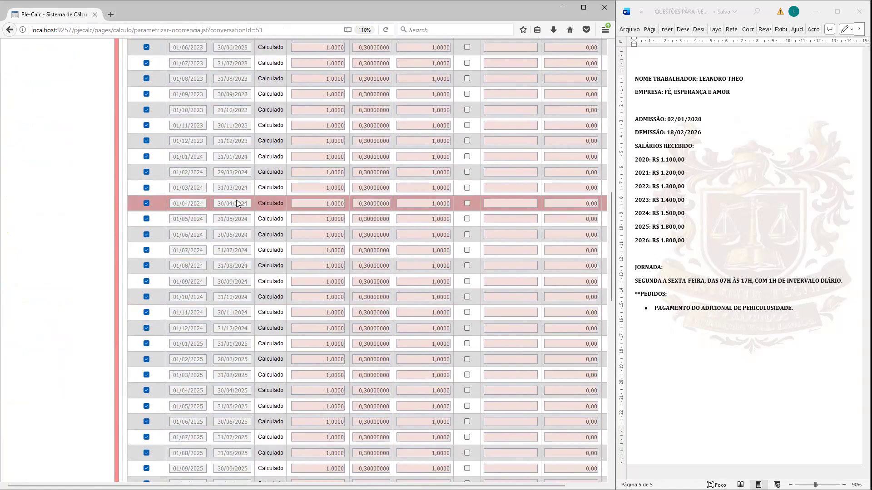
{"action": "scroll", "coordinate": [236, 200], "scroll_direction": "up", "scroll_amount": 5}
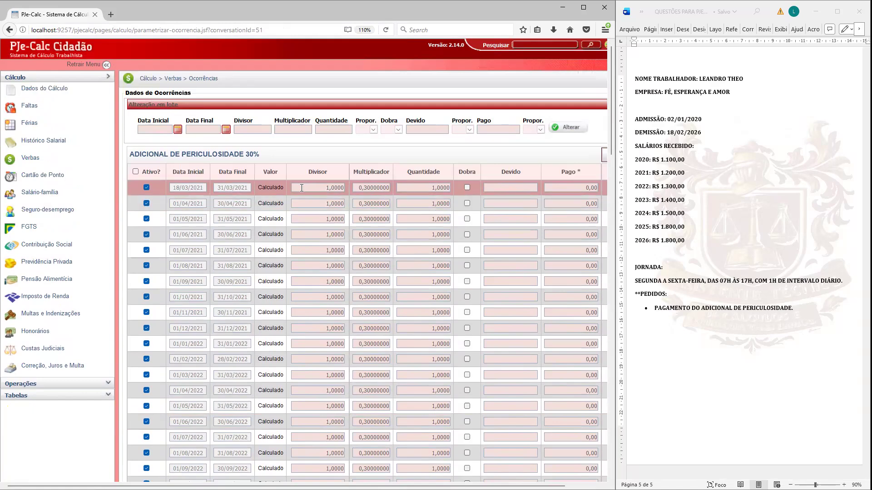
{"action": "scroll", "coordinate": [333, 198], "scroll_direction": "down", "scroll_amount": 12}
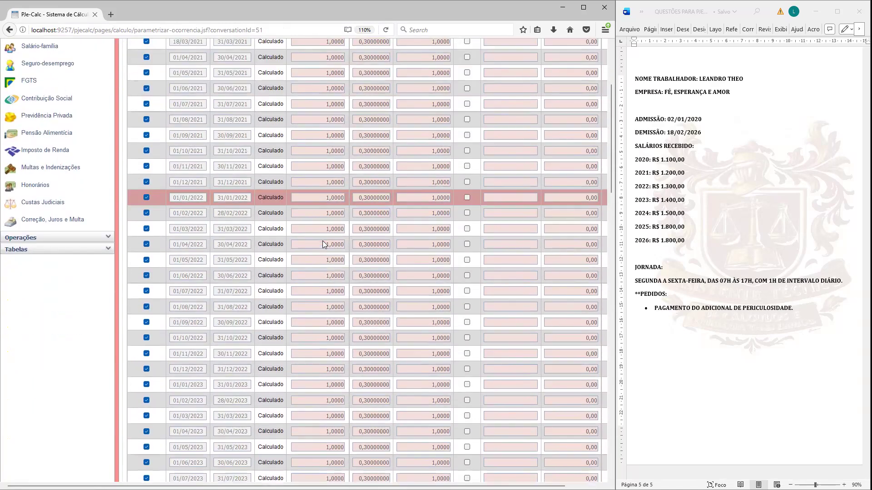
{"action": "scroll", "coordinate": [327, 258], "scroll_direction": "down", "scroll_amount": 8}
{"action": "scroll", "coordinate": [361, 250], "scroll_direction": "up", "scroll_amount": 15}
{"action": "scroll", "coordinate": [362, 250], "scroll_direction": "up", "scroll_amount": 6}
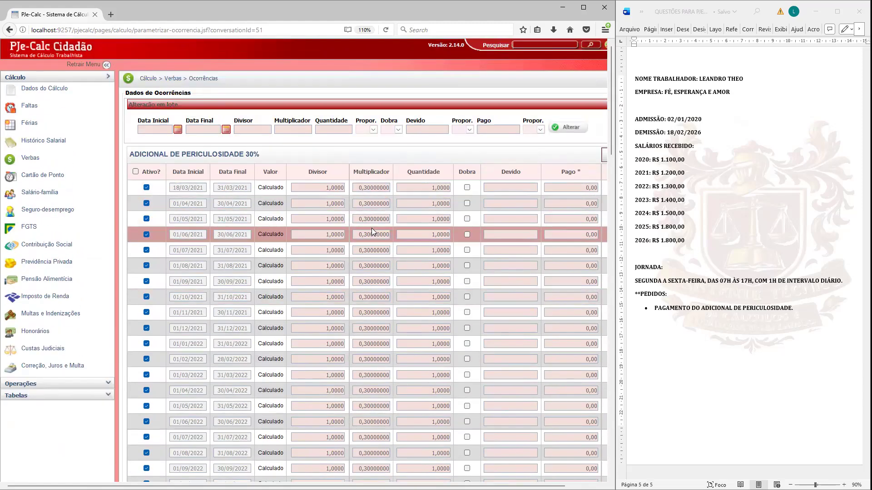
{"action": "scroll", "coordinate": [372, 231], "scroll_direction": "down", "scroll_amount": 5}
{"action": "scroll", "coordinate": [374, 240], "scroll_direction": "up", "scroll_amount": 5}
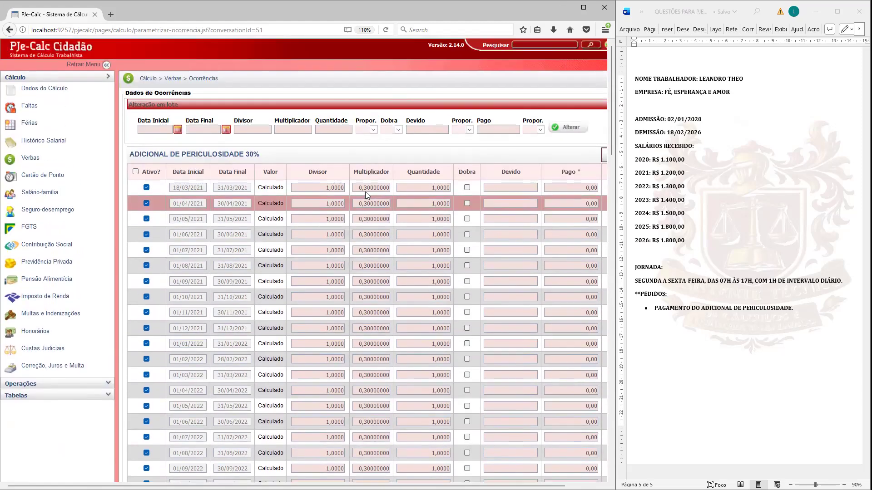
{"action": "scroll", "coordinate": [378, 229], "scroll_direction": "down", "scroll_amount": 20}
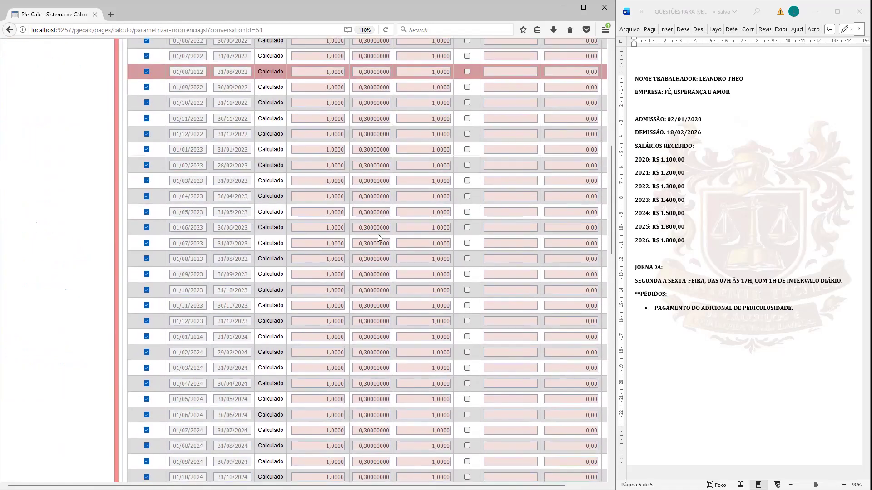
{"action": "scroll", "coordinate": [377, 237], "scroll_direction": "down", "scroll_amount": 6}
{"action": "scroll", "coordinate": [392, 217], "scroll_direction": "up", "scroll_amount": 6}
{"action": "scroll", "coordinate": [354, 234], "scroll_direction": "down", "scroll_amount": 6}
Step: Examine the 13º salário, aviso prévio and férias + 1/3 reflex occurrences and leave the occurrences without saving
{"action": "scroll", "coordinate": [319, 249], "scroll_direction": "down", "scroll_amount": 2}
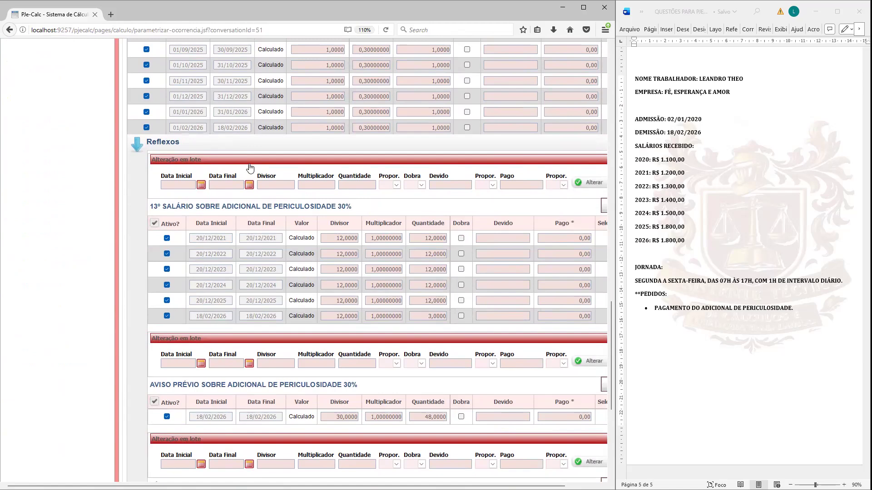
{"action": "scroll", "coordinate": [277, 200], "scroll_direction": "down", "scroll_amount": 2}
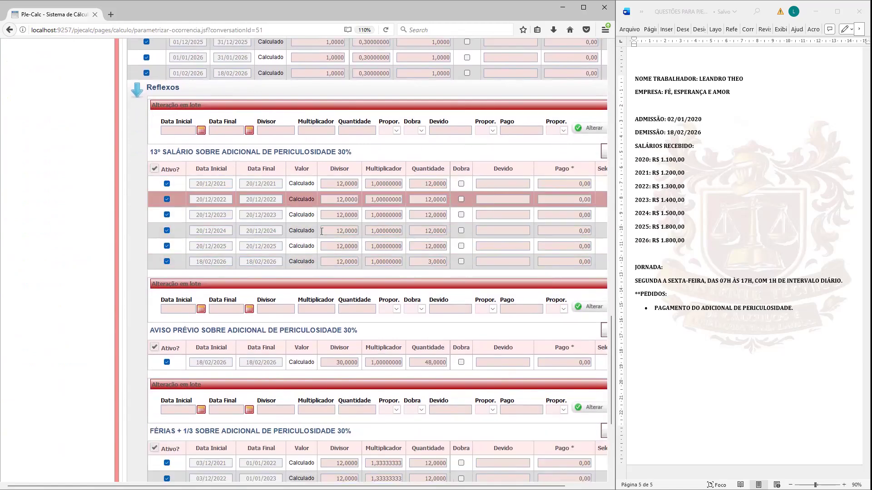
{"action": "scroll", "coordinate": [323, 242], "scroll_direction": "down", "scroll_amount": 1}
{"action": "scroll", "coordinate": [322, 242], "scroll_direction": "down", "scroll_amount": 4}
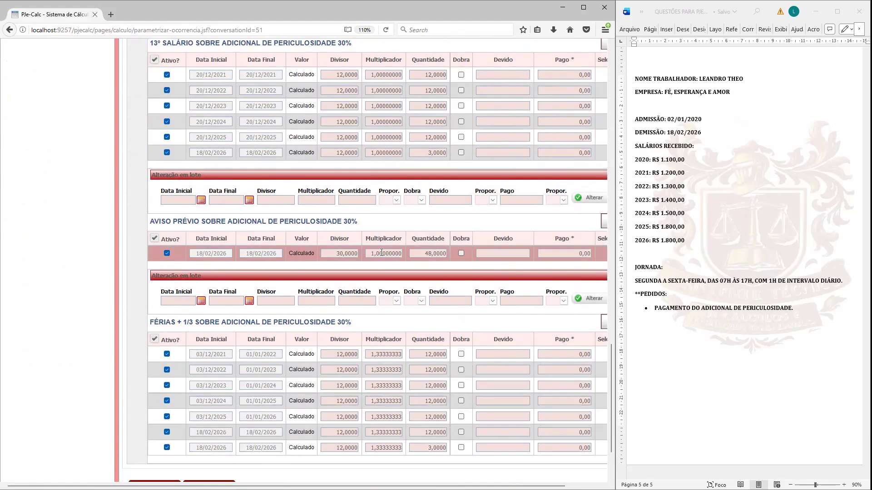
{"action": "scroll", "coordinate": [318, 277], "scroll_direction": "down", "scroll_amount": 3}
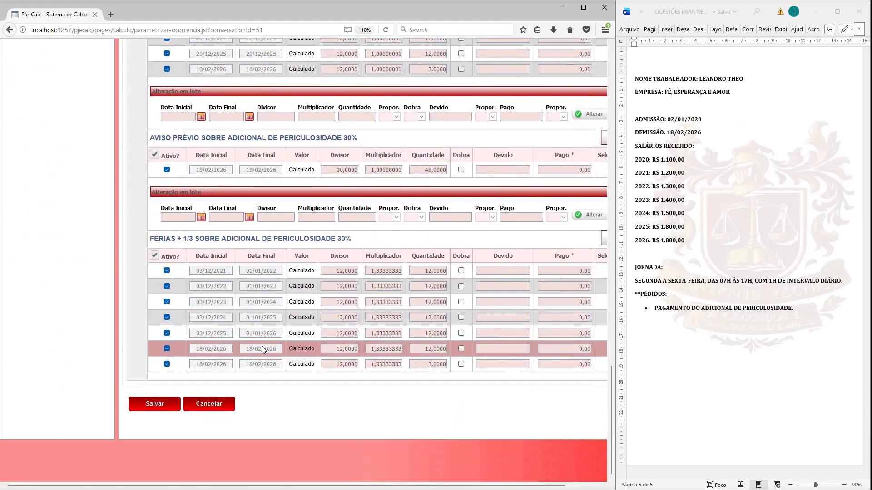
{"action": "scroll", "coordinate": [318, 330], "scroll_direction": "up", "scroll_amount": 20}
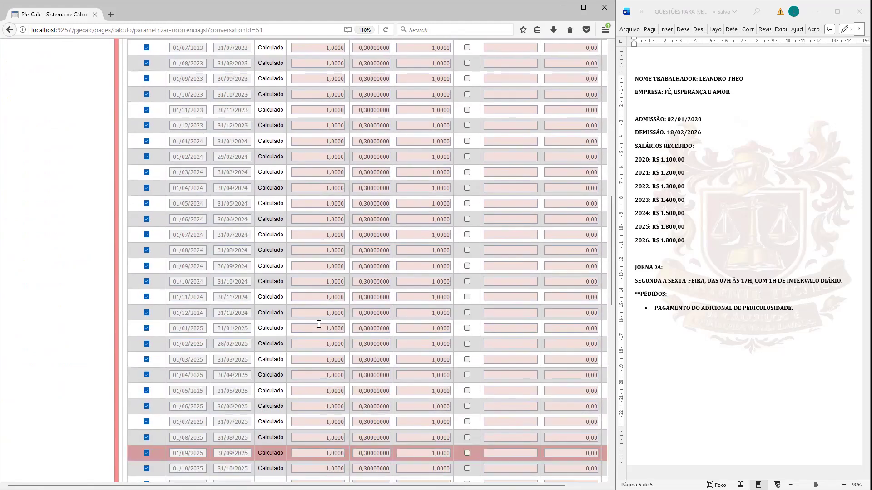
{"action": "scroll", "coordinate": [318, 321], "scroll_direction": "up", "scroll_amount": 15}
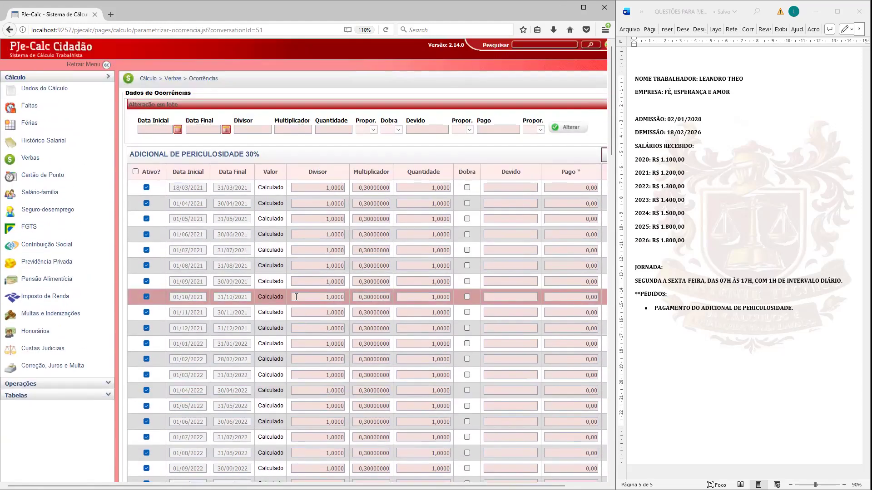
{"action": "scroll", "coordinate": [291, 259], "scroll_direction": "down", "scroll_amount": 20}
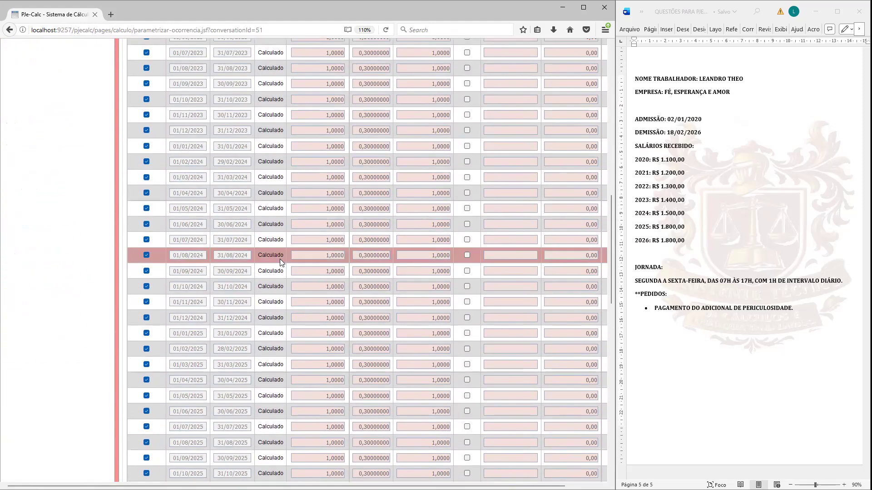
{"action": "scroll", "coordinate": [272, 256], "scroll_direction": "down", "scroll_amount": 11}
{"action": "scroll", "coordinate": [305, 156], "scroll_direction": "down", "scroll_amount": 6}
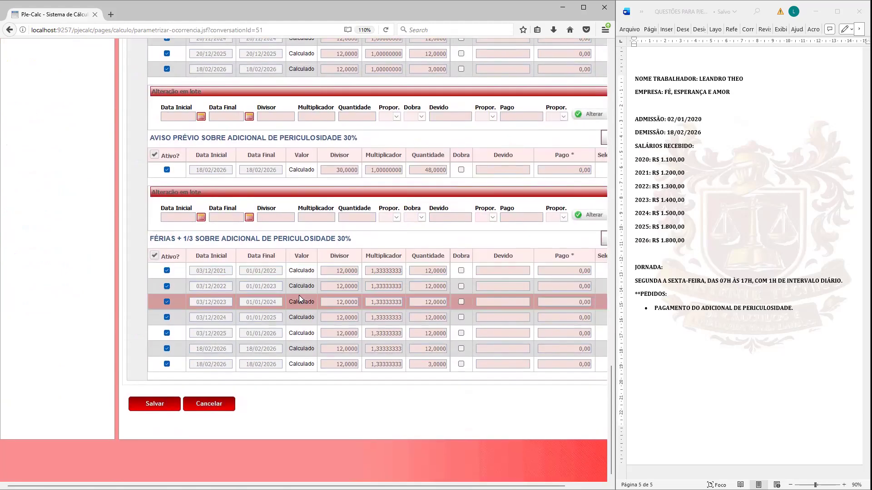
{"action": "scroll", "coordinate": [273, 263], "scroll_direction": "up", "scroll_amount": 15}
{"action": "scroll", "coordinate": [258, 251], "scroll_direction": "up", "scroll_amount": 10}
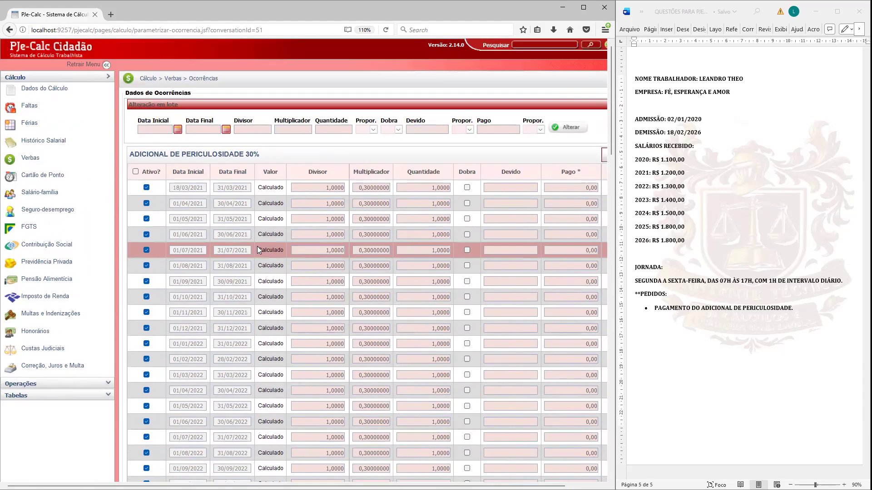
{"action": "scroll", "coordinate": [261, 257], "scroll_direction": "down", "scroll_amount": 20}
{"action": "scroll", "coordinate": [263, 264], "scroll_direction": "down", "scroll_amount": 10}
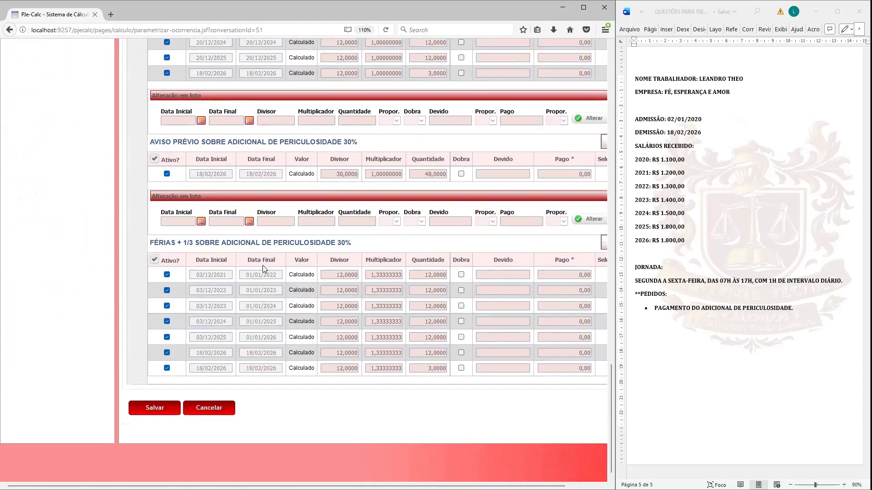
{"action": "left_click", "coordinate": [209, 404]}
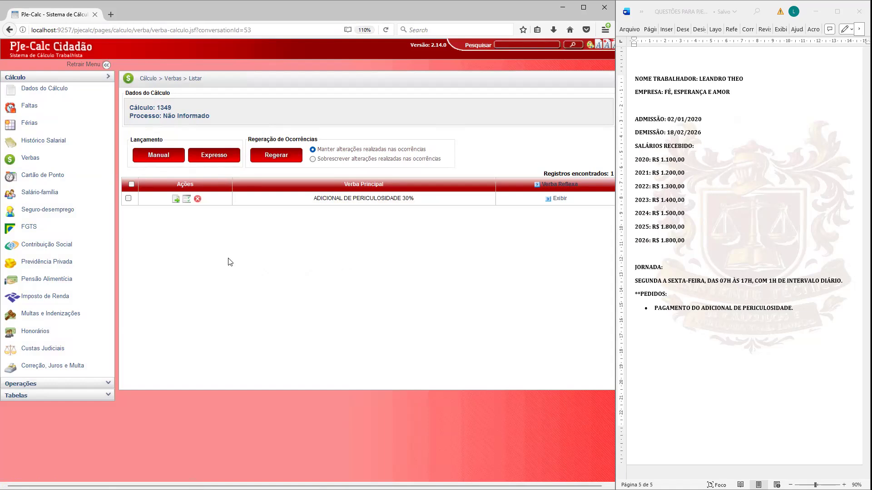
Step: Include the calculated 40% Multa in the FGTS data and save it
{"action": "left_click", "coordinate": [31, 227]}
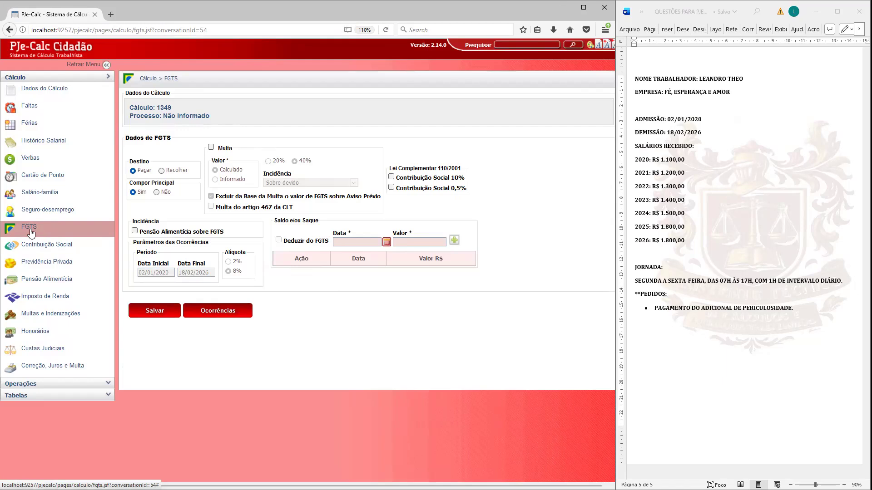
{"action": "left_click", "coordinate": [211, 147]}
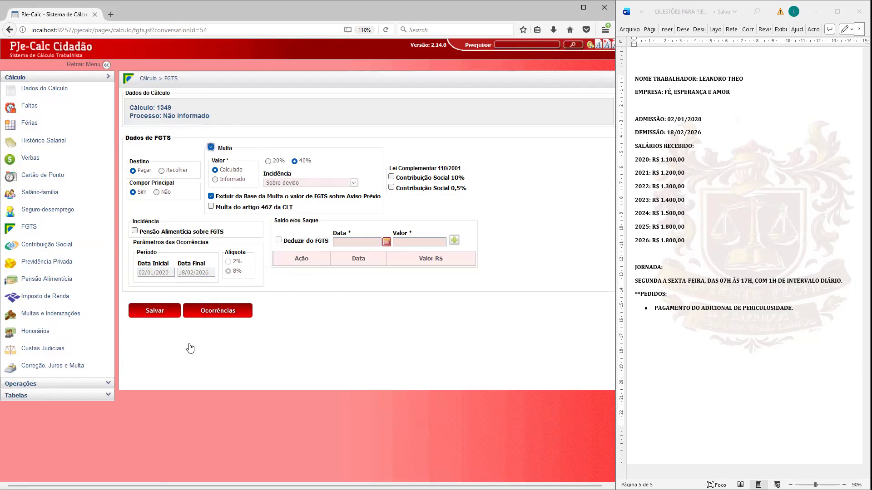
{"action": "left_click", "coordinate": [155, 311]}
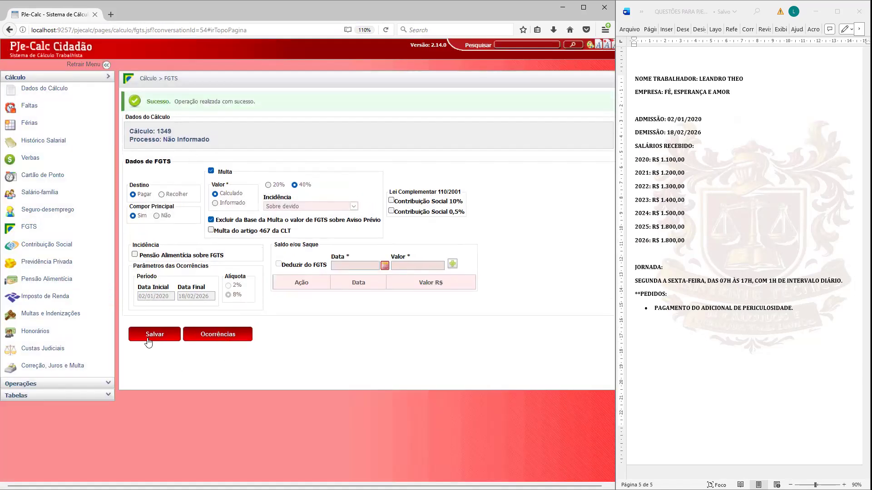
Step: Check the Incidência options of ADICIONAL DE PERICULOSIDADE 30%, toggling FGTS off and back on, and leave without saving
{"action": "left_click", "coordinate": [31, 160]}
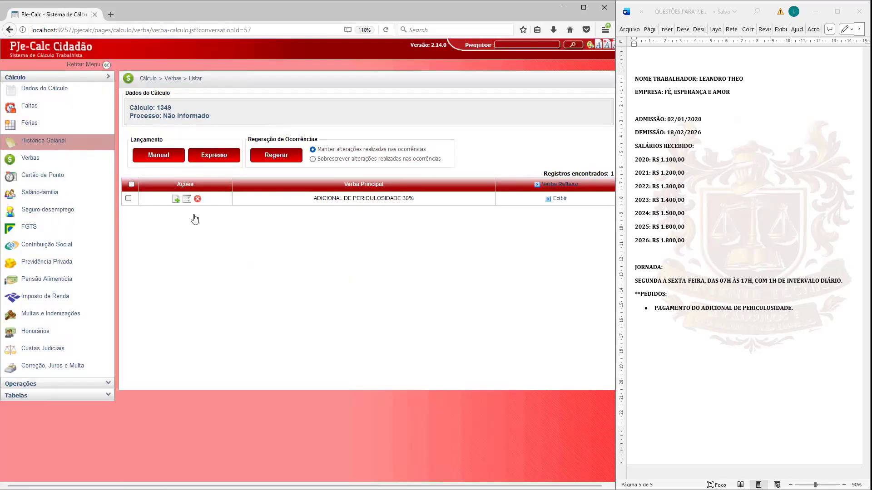
{"action": "left_click", "coordinate": [176, 199]}
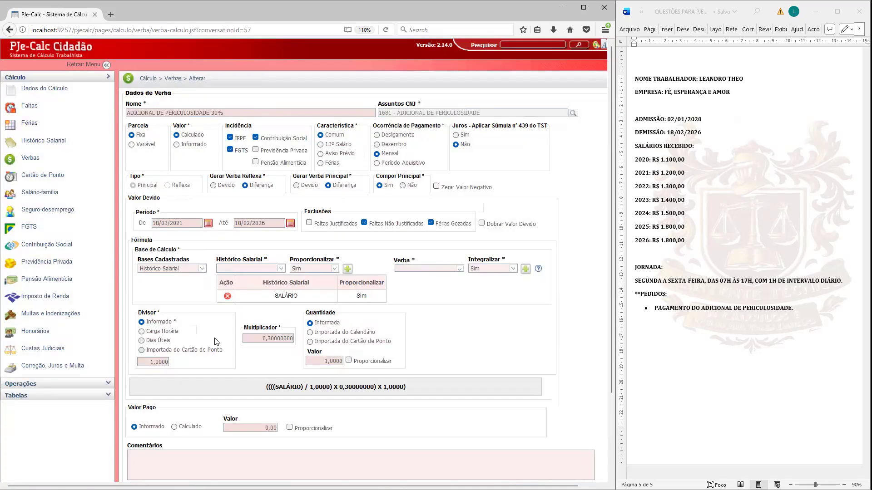
{"action": "double_click", "coordinate": [240, 125]}
{"action": "left_click", "coordinate": [231, 150]}
{"action": "scroll", "coordinate": [246, 195], "scroll_direction": "down", "scroll_amount": 3}
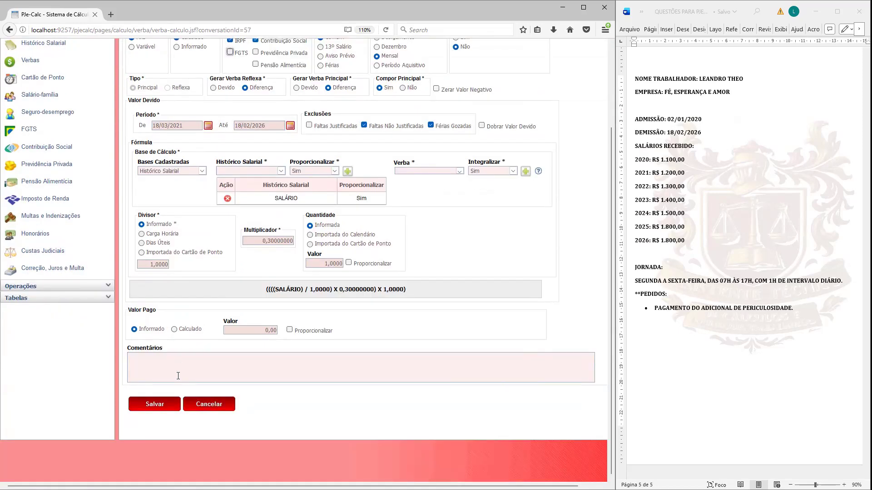
{"action": "left_click", "coordinate": [154, 404]}
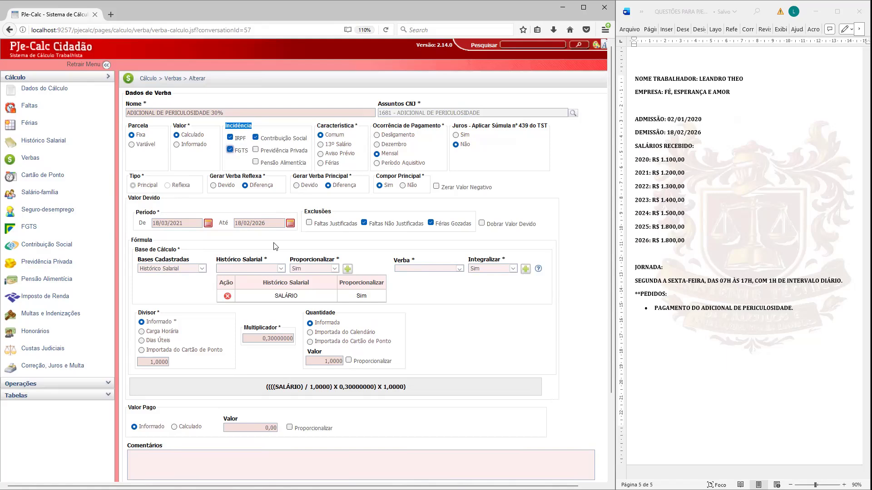
{"action": "scroll", "coordinate": [237, 159], "scroll_direction": "down", "scroll_amount": 3}
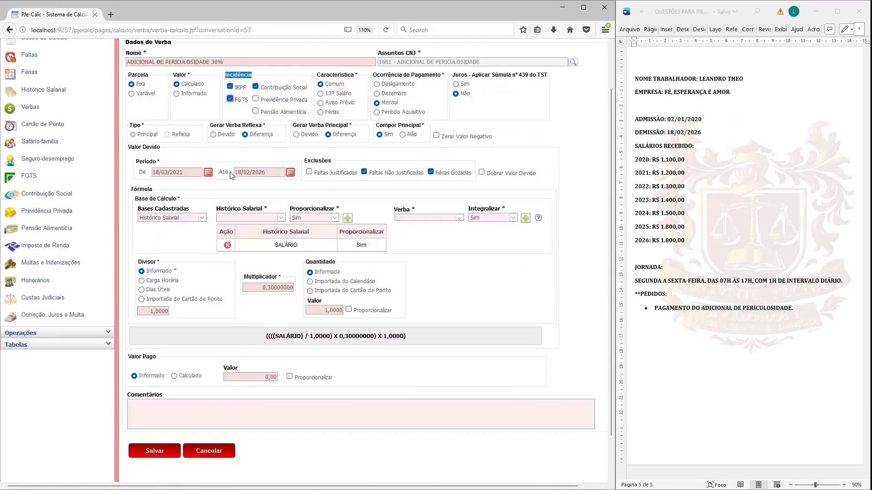
{"action": "left_click", "coordinate": [222, 404]}
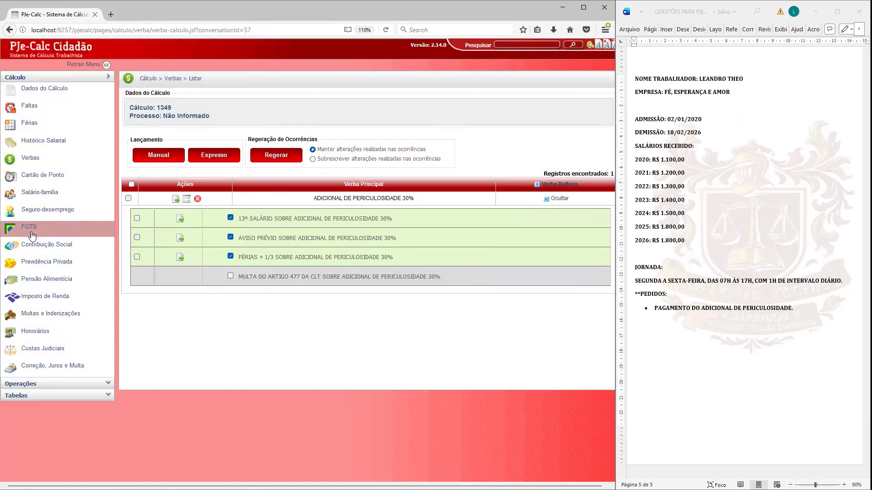
Step: Create a Honorários Advocatícios entry owed by the Reclamado, calculated at 15% on the Bruto base
{"action": "left_click", "coordinate": [34, 335]}
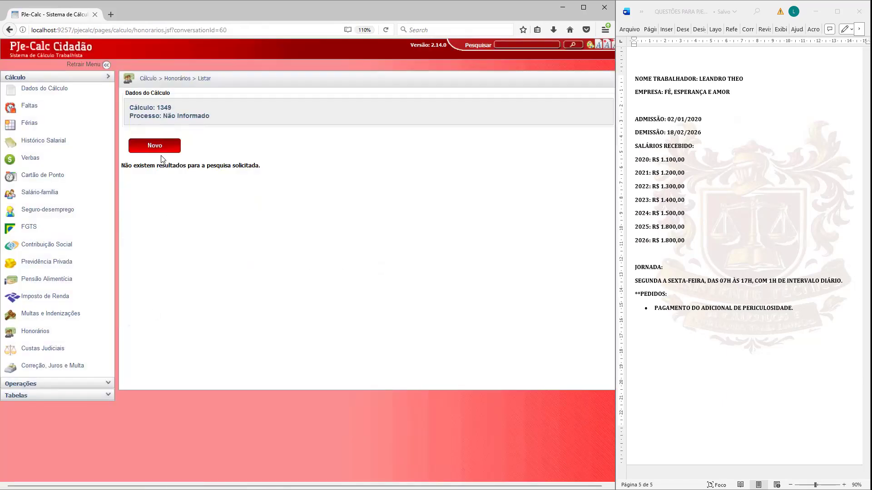
{"action": "left_click", "coordinate": [159, 147]}
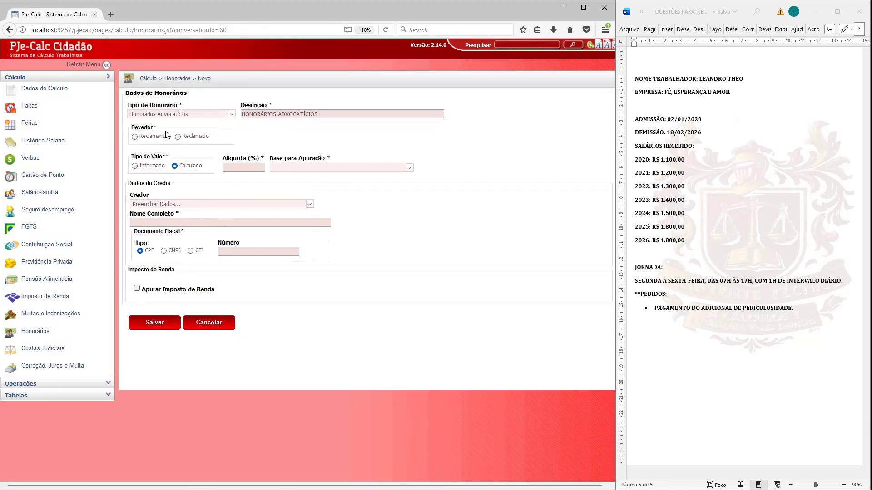
{"action": "left_click", "coordinate": [178, 137]}
{"action": "left_click", "coordinate": [226, 168]}
{"action": "type", "text": "0,15"}
{"action": "type", "text": "00"}
{"action": "left_click", "coordinate": [293, 340]}
{"action": "left_click", "coordinate": [278, 168]}
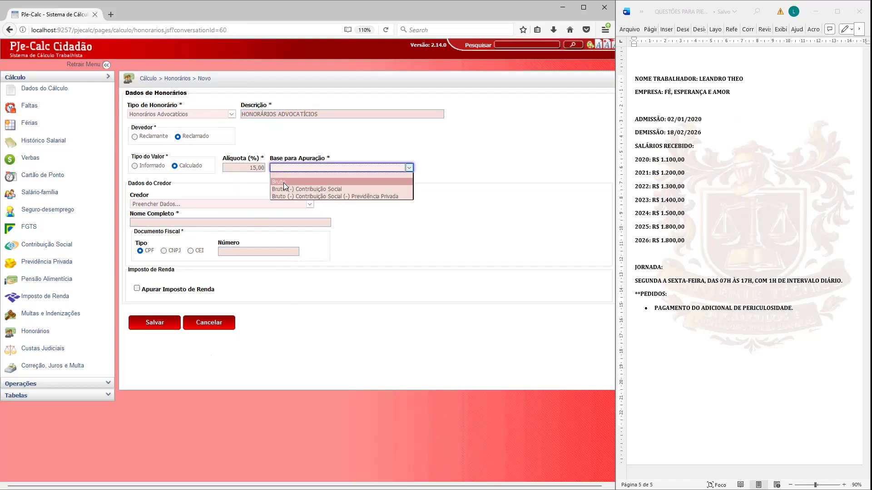
{"action": "left_click", "coordinate": [284, 183]}
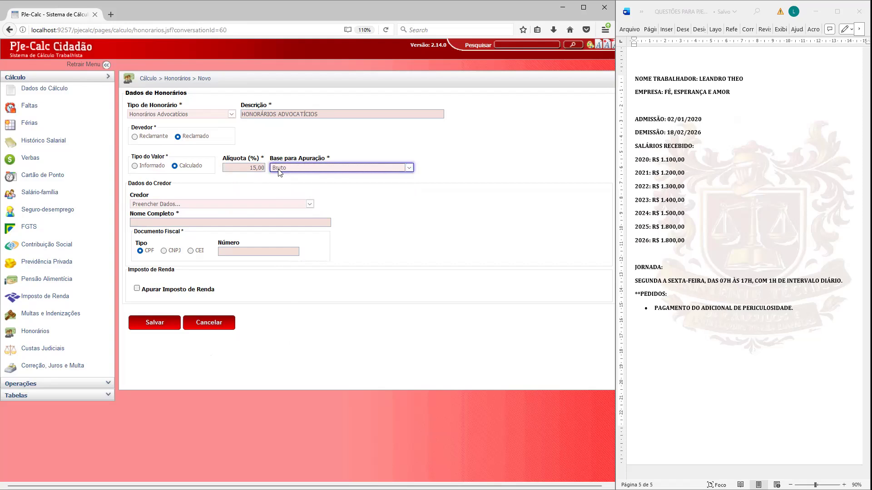
Step: Enter ADVOGADO DO AUTOR as the fee creditor's full name and save the entry
{"action": "left_click", "coordinate": [168, 222]}
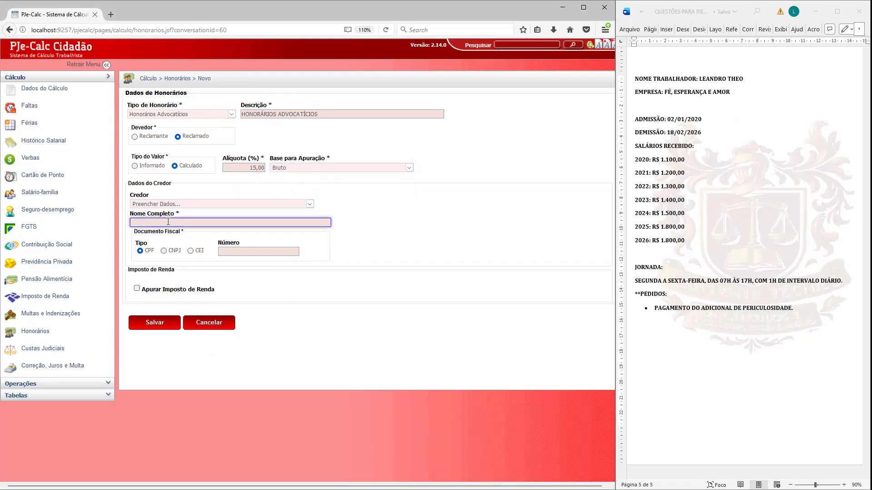
{"action": "type", "text": "ADVOGADO DO AUTOR"}
{"action": "left_click", "coordinate": [312, 346]}
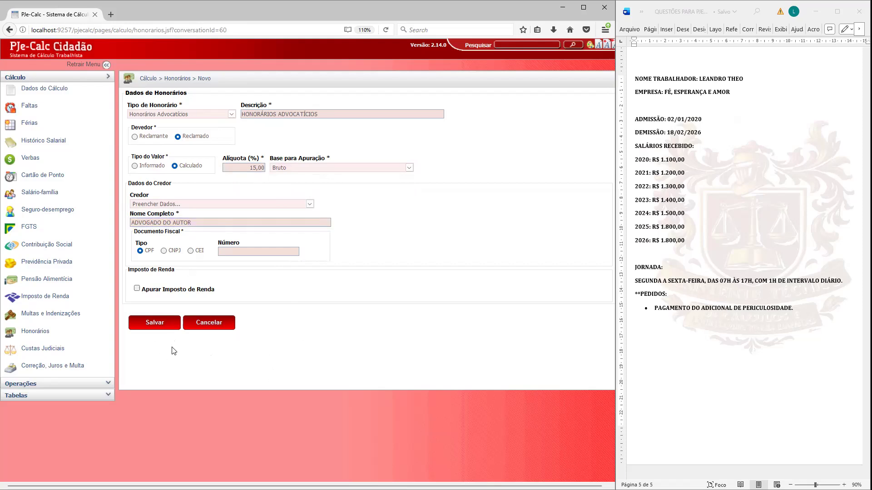
{"action": "left_click", "coordinate": [154, 323]}
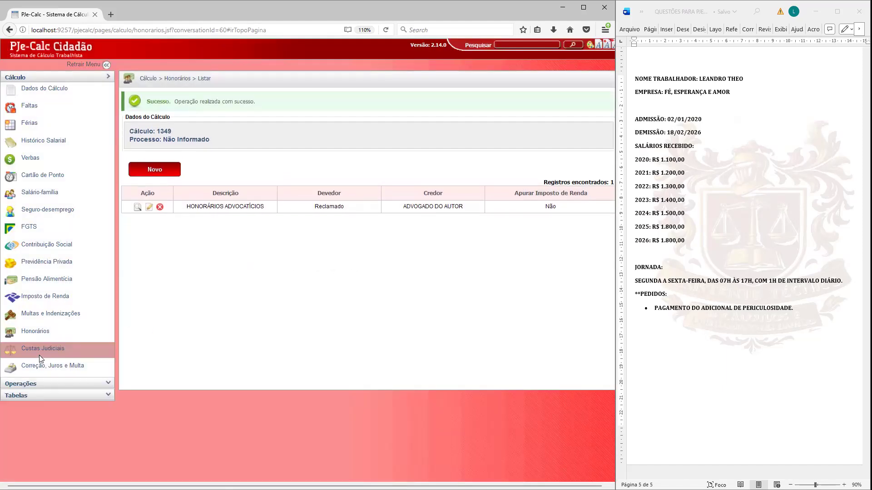
Step: Set the Reclamado's Conhecimento costs in Custas Judiciais to Não se Aplica and save
{"action": "left_click", "coordinate": [36, 354]}
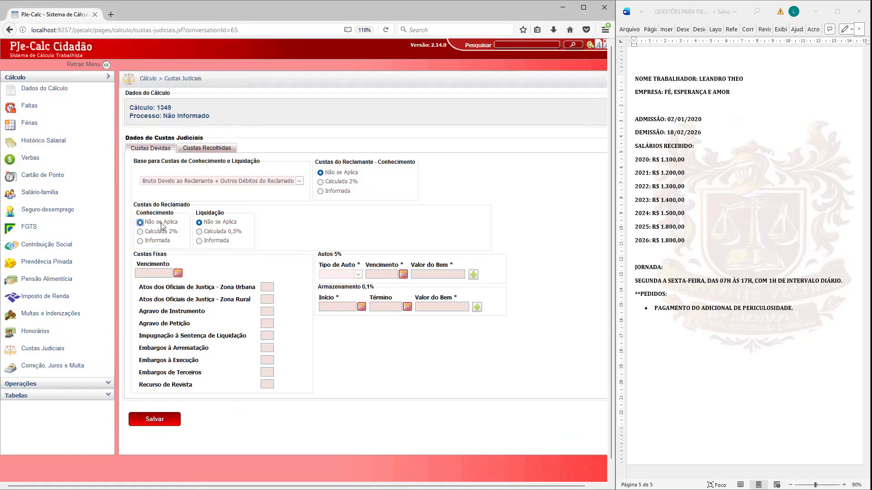
{"action": "left_click", "coordinate": [155, 420]}
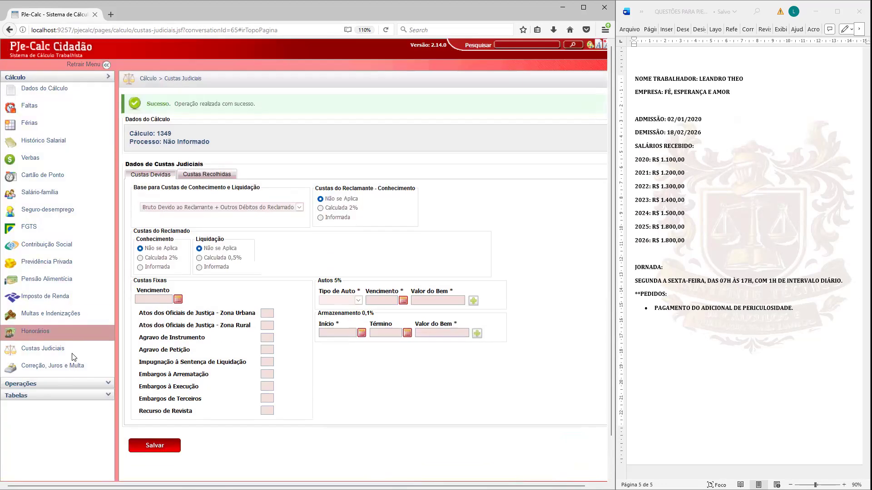
Step: In Correção, Juros e Multa, set the Índice Trabalhista to Sem Correção, turn off Aplicar Juros na Fase Pré-Judicial and save
{"action": "left_click", "coordinate": [53, 368]}
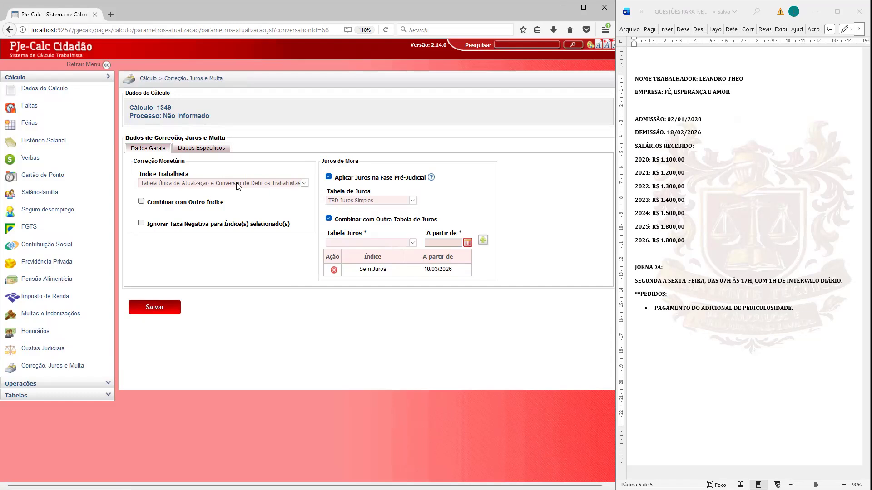
{"action": "left_click", "coordinate": [236, 184]}
{"action": "left_click", "coordinate": [155, 286]}
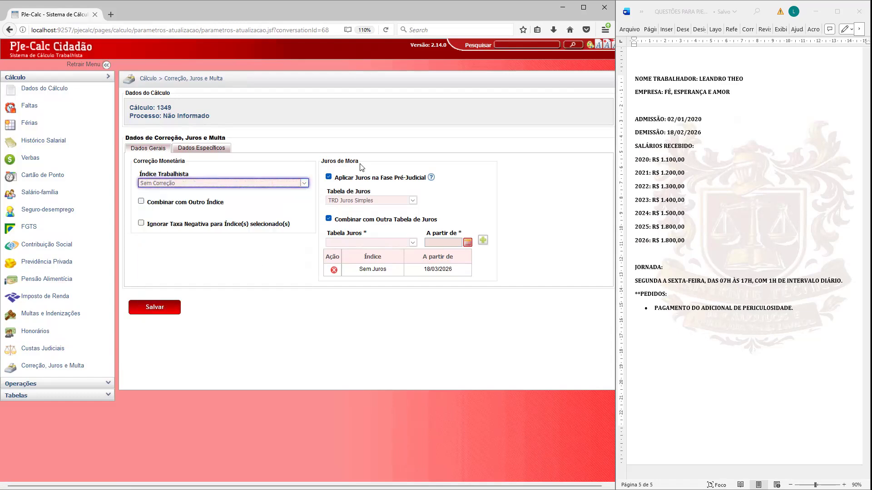
{"action": "left_click", "coordinate": [329, 176]}
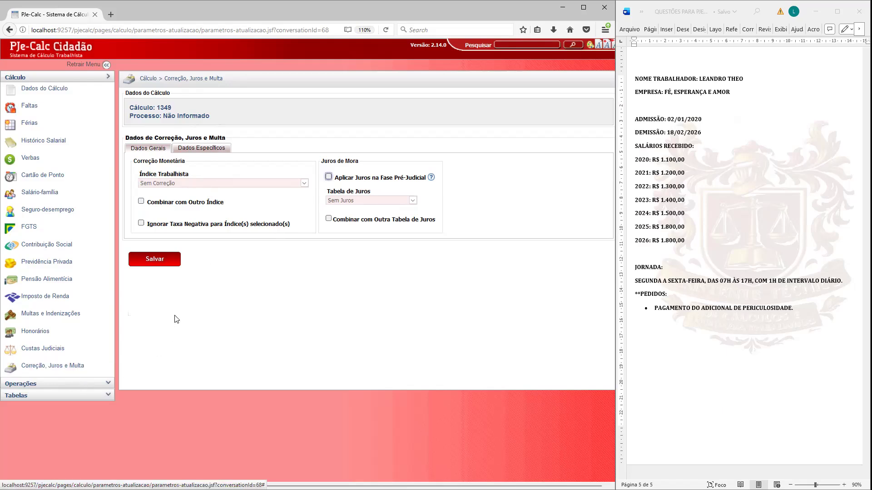
{"action": "left_click", "coordinate": [167, 265]}
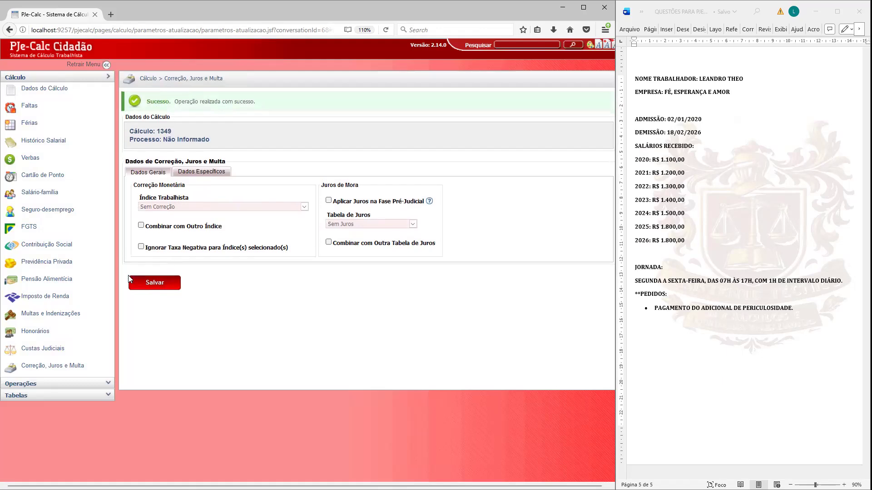
Step: Liquidate the calculation with 18/03/2026 as the Data de Liquidação
{"action": "left_click", "coordinate": [50, 384]}
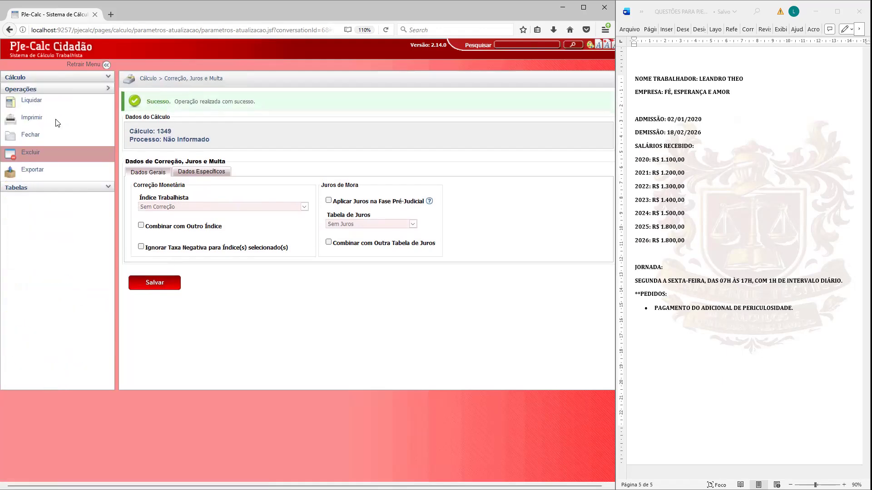
{"action": "left_click", "coordinate": [31, 102]}
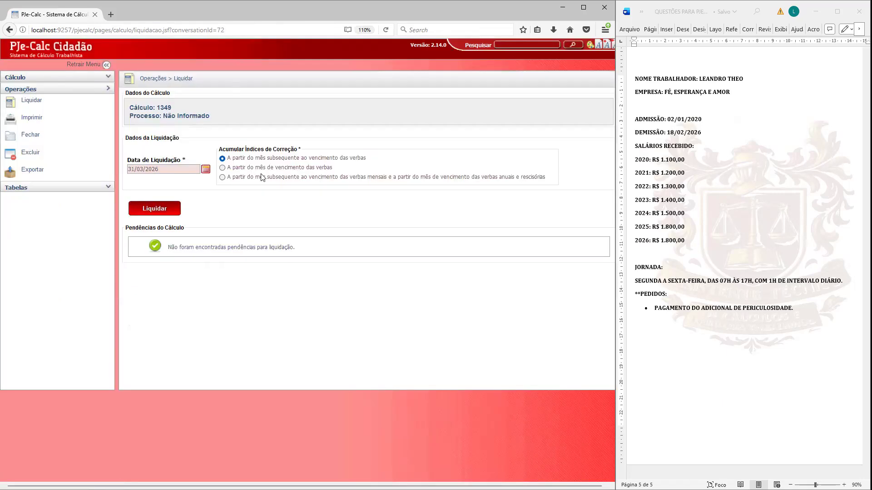
{"action": "double_click", "coordinate": [177, 170]}
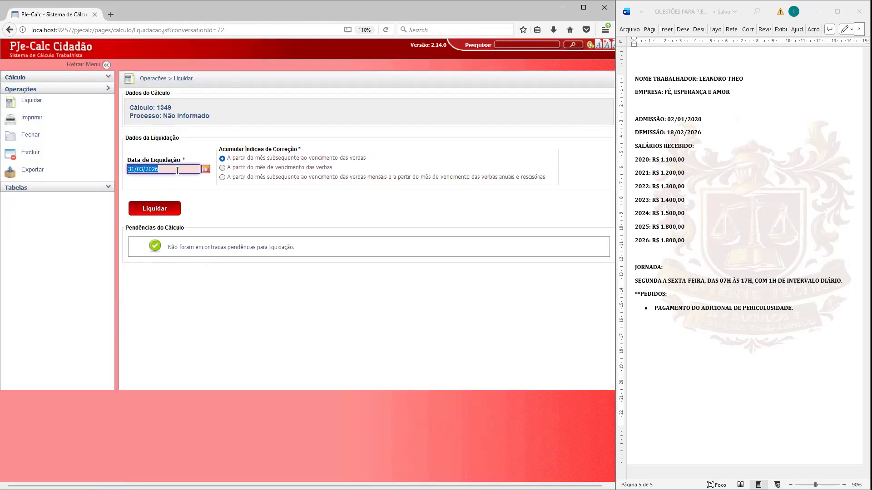
{"action": "type", "text": "18/03/2026"}
{"action": "left_click", "coordinate": [168, 210]}
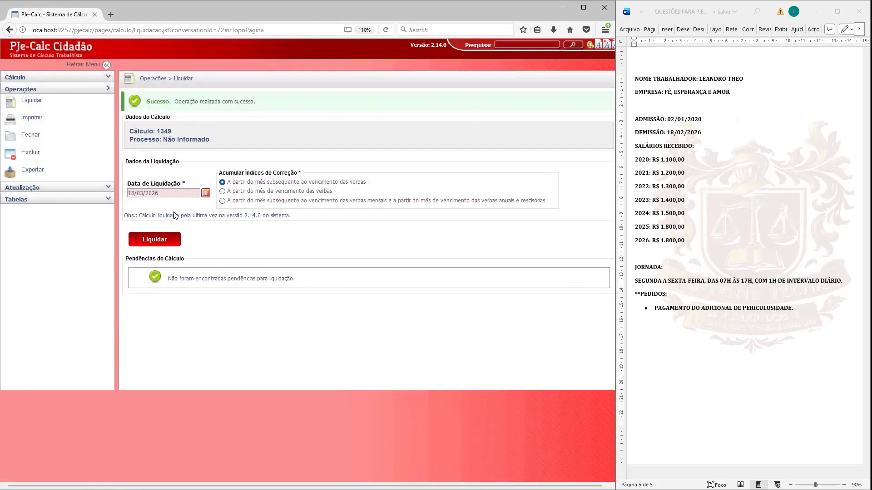
Step: Print the calculation report as PDF with the preselected sections and open it in Adobe Acrobat
{"action": "left_click", "coordinate": [35, 119]}
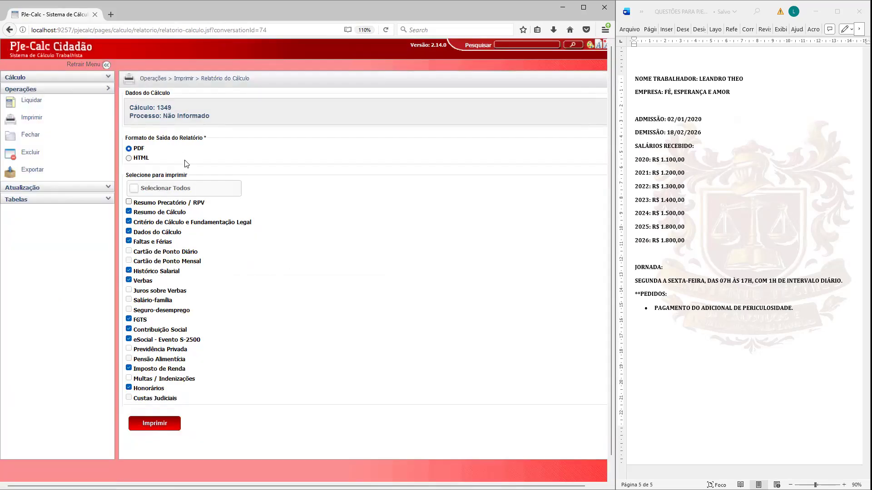
{"action": "left_click", "coordinate": [175, 426]}
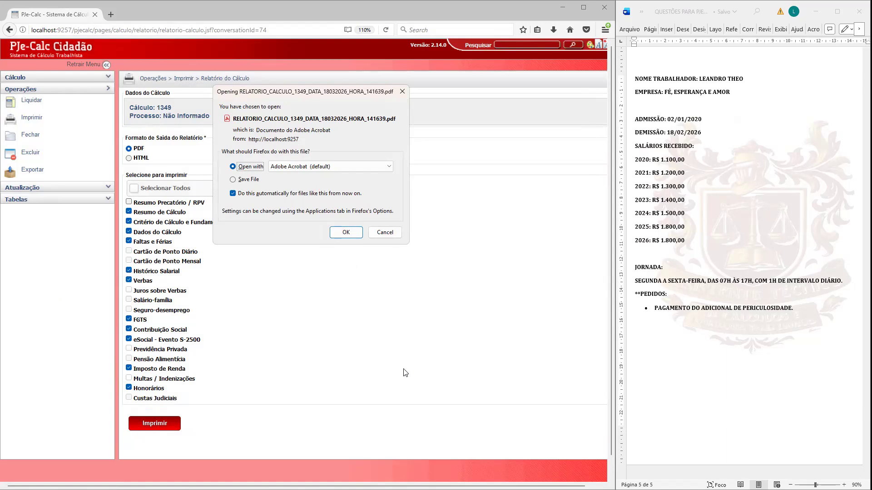
{"action": "left_click", "coordinate": [346, 233]}
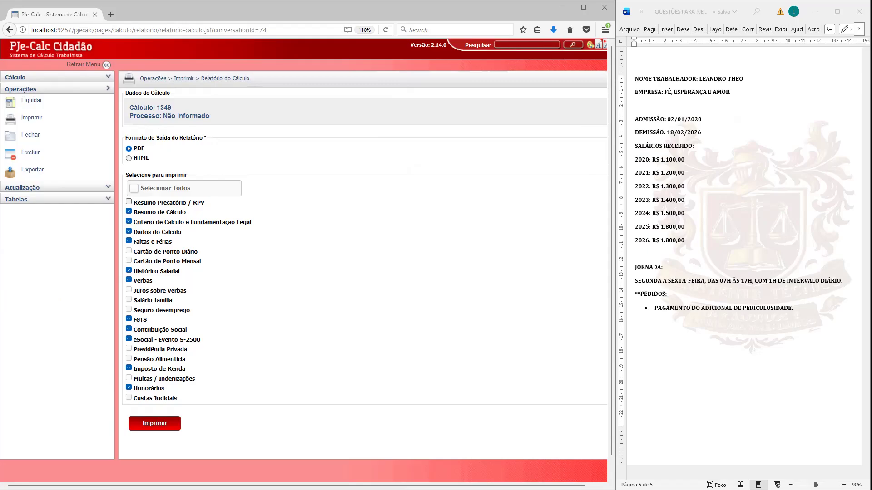
{"action": "left_click", "coordinate": [550, 78]}
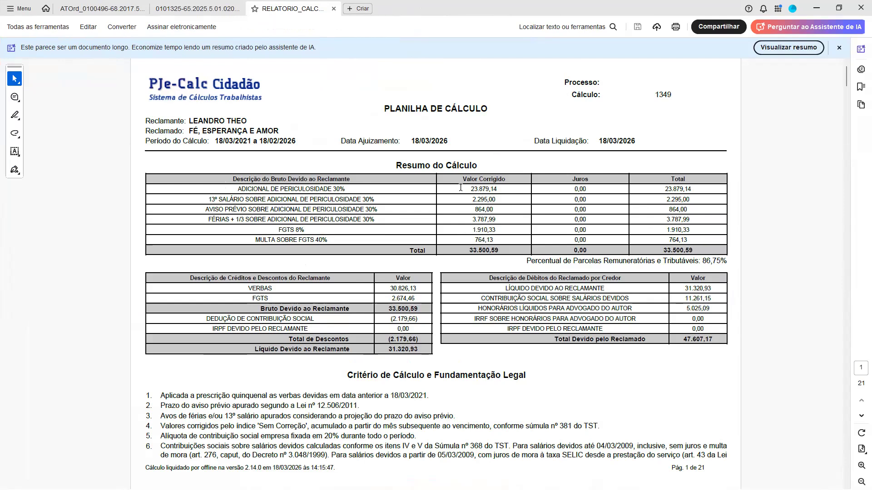
Step: Examine the Resumo do Cálculo for the hazard pay, its reflexes, FGTS with the 40% fine, and the lawyer's fees
{"action": "left_click_drag", "start_coordinate": [470, 189], "coordinate": [502, 188]}
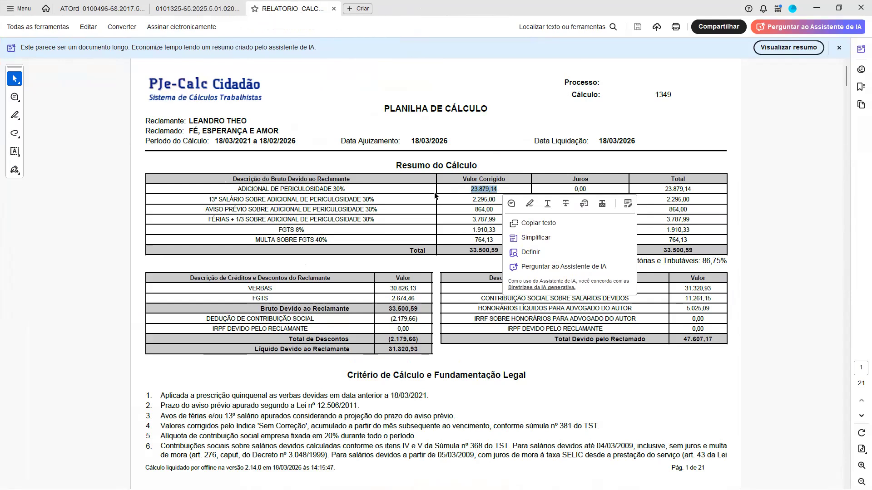
{"action": "left_click", "coordinate": [311, 203]}
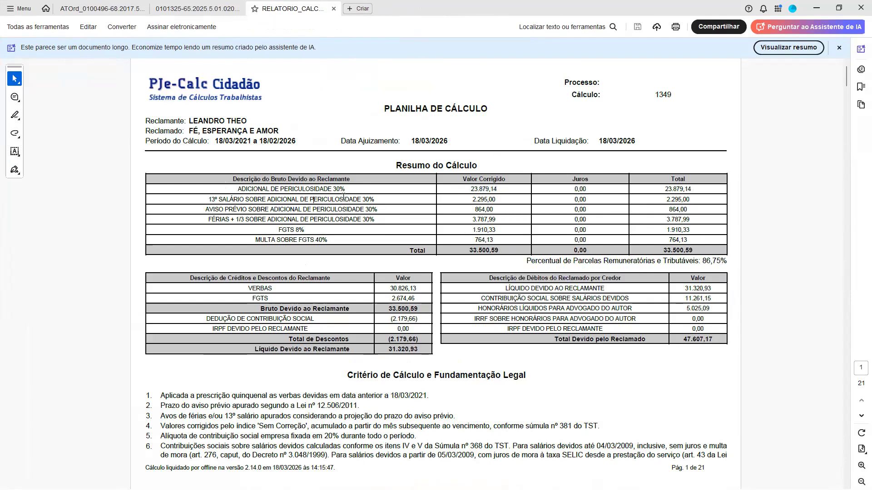
{"action": "left_click_drag", "start_coordinate": [206, 209], "coordinate": [290, 232]}
{"action": "left_click", "coordinate": [242, 232]}
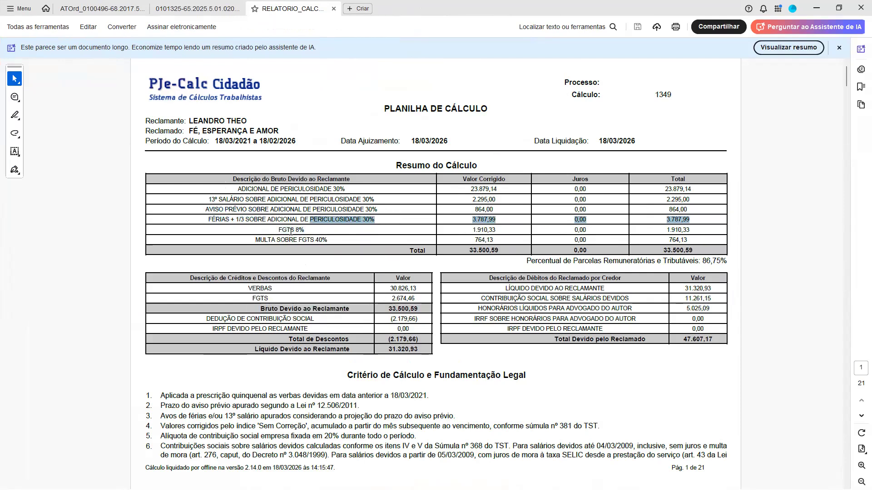
{"action": "double_click", "coordinate": [265, 240]}
{"action": "left_click", "coordinate": [476, 242]}
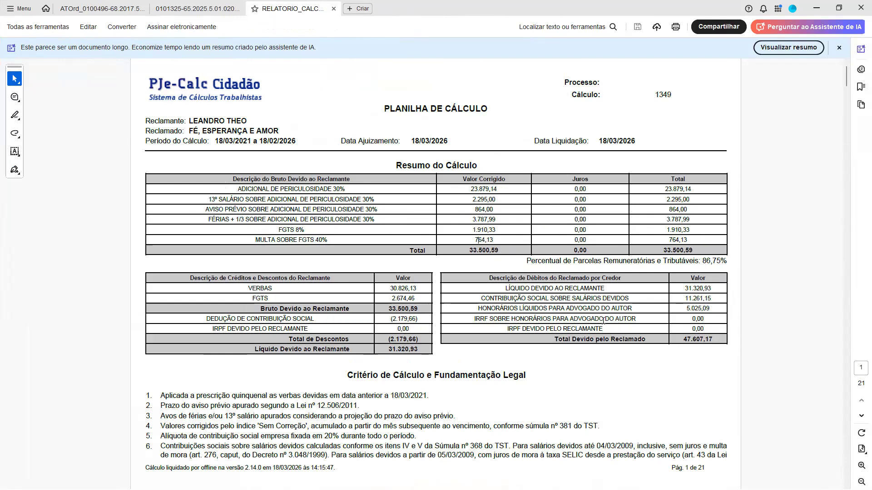
{"action": "left_click_drag", "start_coordinate": [479, 311], "coordinate": [709, 308]}
{"action": "left_click", "coordinate": [684, 309]}
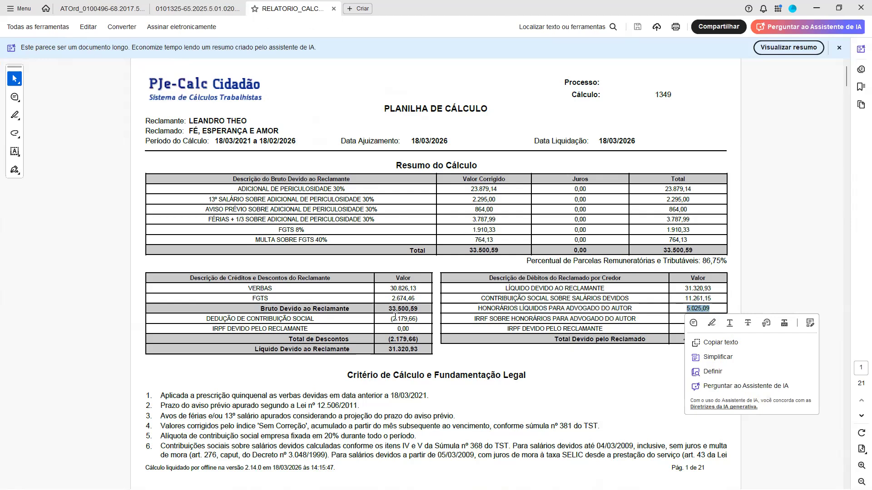
Step: Review the report's calculation data, salary history occurrences and the ADICIONAL DE PERICULOSIDADE 30% statement with its formula
{"action": "scroll", "coordinate": [379, 248], "scroll_direction": "down", "scroll_amount": 10}
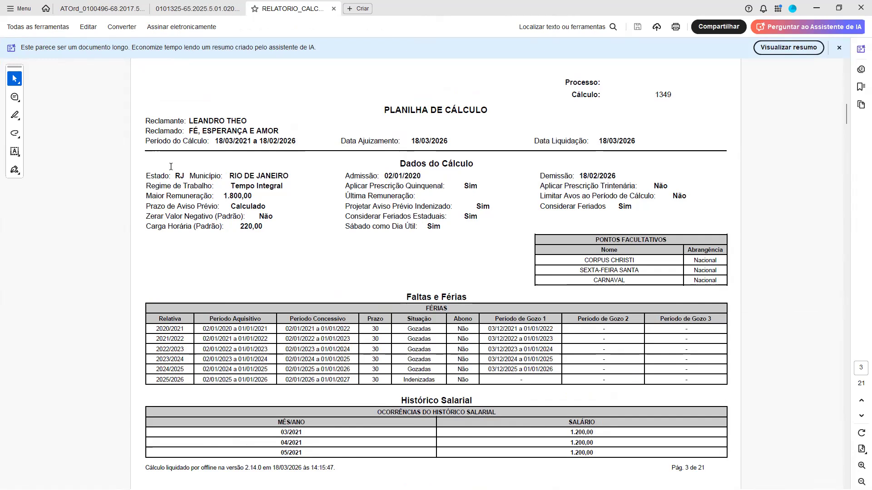
{"action": "scroll", "coordinate": [418, 260], "scroll_direction": "down", "scroll_amount": 3}
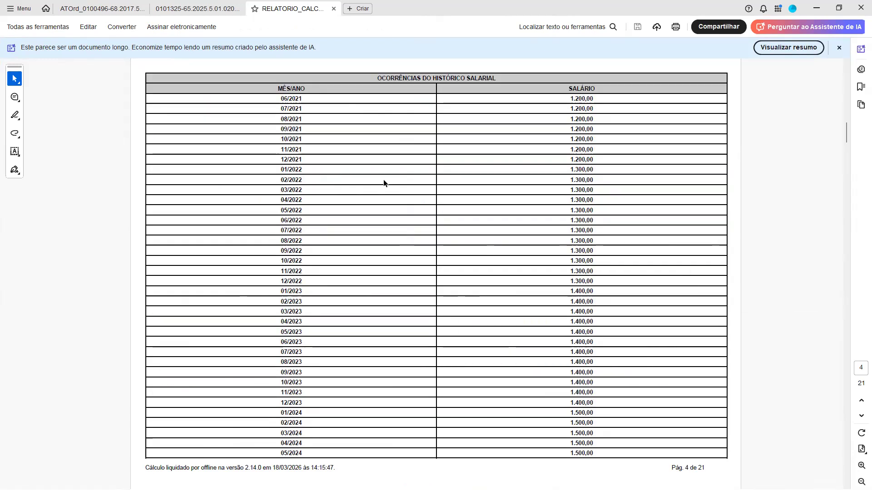
{"action": "scroll", "coordinate": [329, 173], "scroll_direction": "up", "scroll_amount": 3}
{"action": "scroll", "coordinate": [358, 279], "scroll_direction": "down", "scroll_amount": 3}
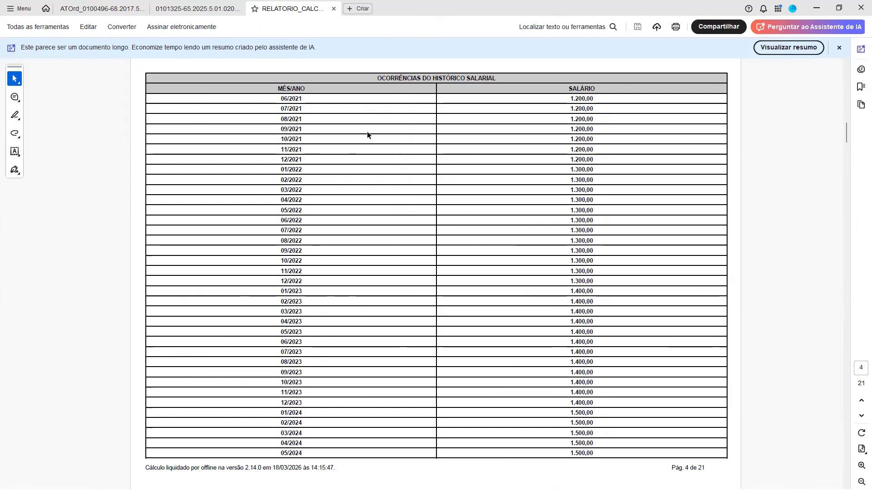
{"action": "scroll", "coordinate": [576, 365], "scroll_direction": "down", "scroll_amount": 3}
{"action": "scroll", "coordinate": [315, 304], "scroll_direction": "down", "scroll_amount": 3}
{"action": "scroll", "coordinate": [313, 309], "scroll_direction": "up", "scroll_amount": 3}
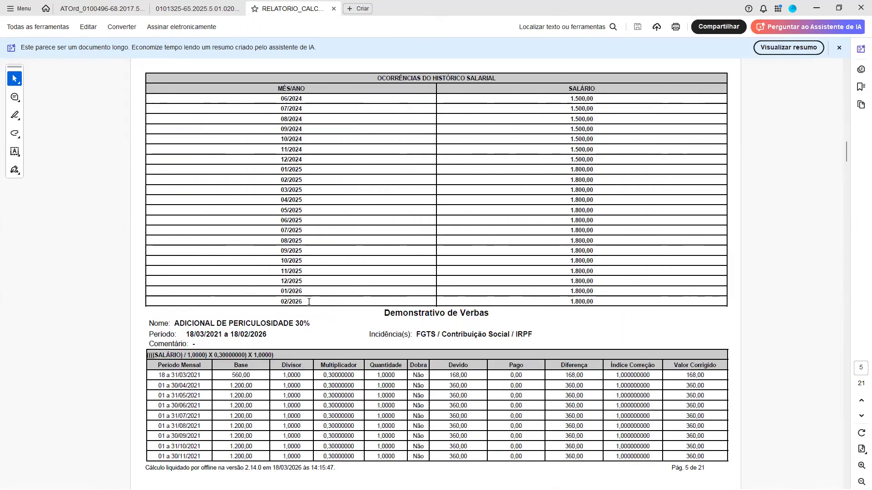
{"action": "left_click_drag", "start_coordinate": [175, 324], "coordinate": [293, 324]}
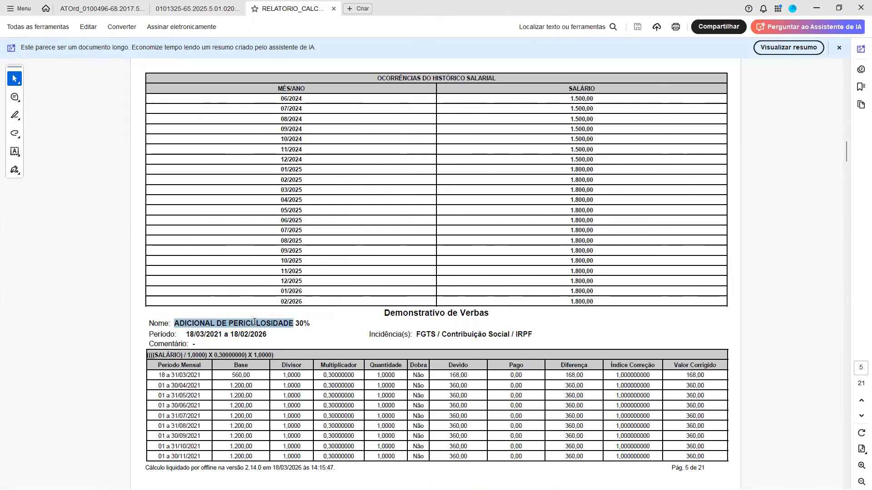
{"action": "left_click", "coordinate": [161, 356]}
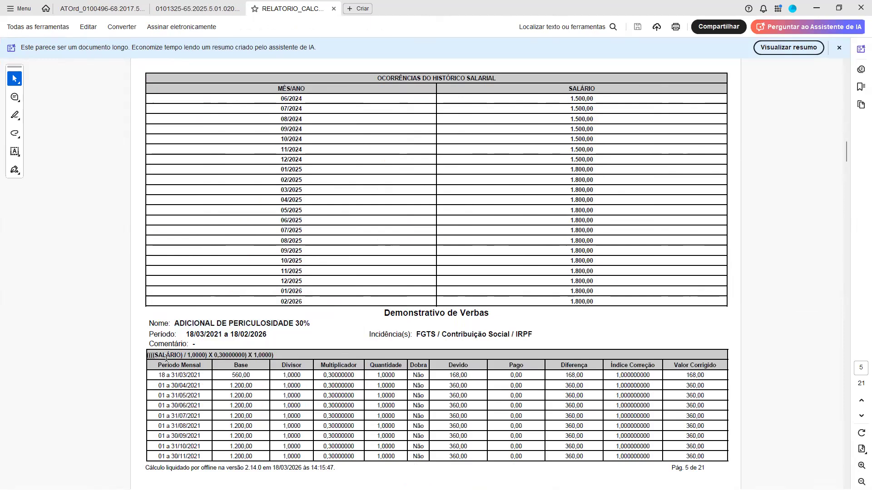
Step: Look through the report's FGTS, 40% fine, Contribuição Social and calculation base tables, then return to the summary page
{"action": "scroll", "coordinate": [294, 352], "scroll_direction": "down", "scroll_amount": 1}
{"action": "scroll", "coordinate": [337, 302], "scroll_direction": "down", "scroll_amount": 4}
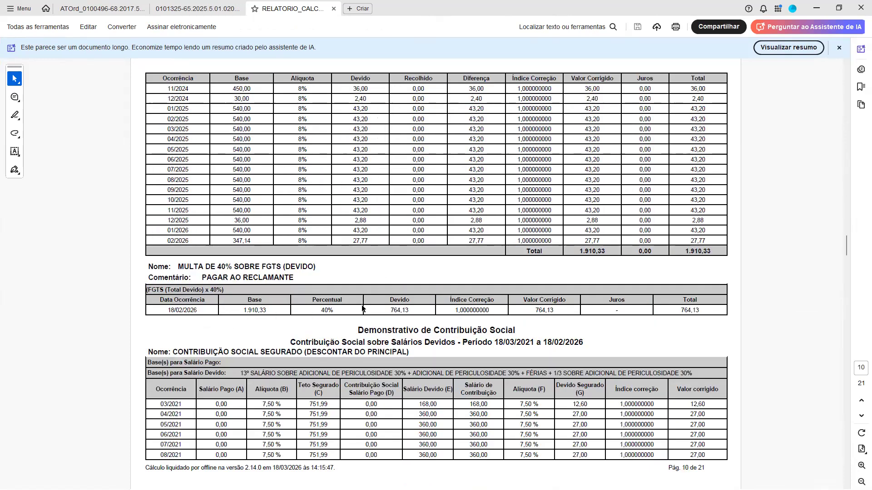
{"action": "scroll", "coordinate": [370, 311], "scroll_direction": "down", "scroll_amount": 2}
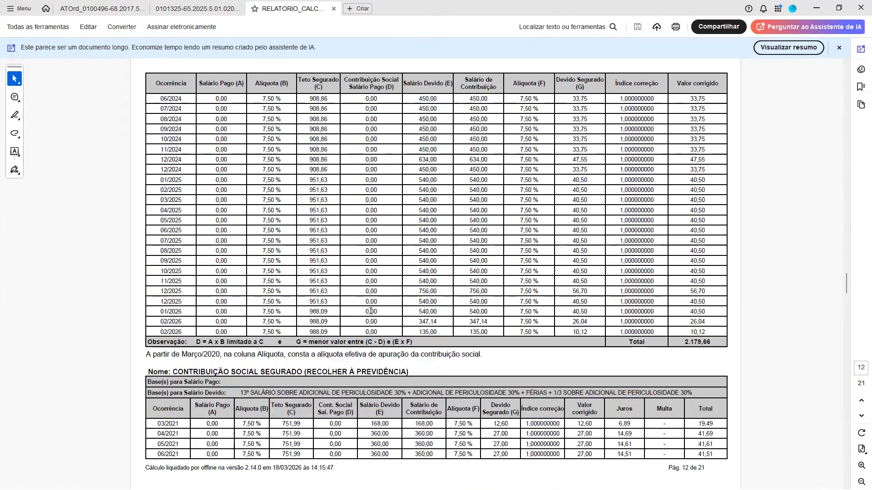
{"action": "scroll", "coordinate": [370, 311], "scroll_direction": "down", "scroll_amount": 2}
{"action": "scroll", "coordinate": [370, 310], "scroll_direction": "down", "scroll_amount": 7}
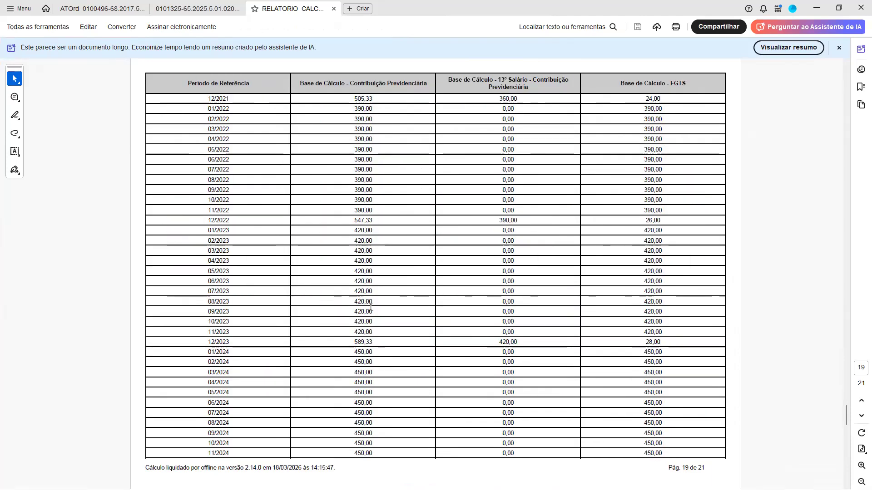
{"action": "scroll", "coordinate": [365, 297], "scroll_direction": "up", "scroll_amount": 18}
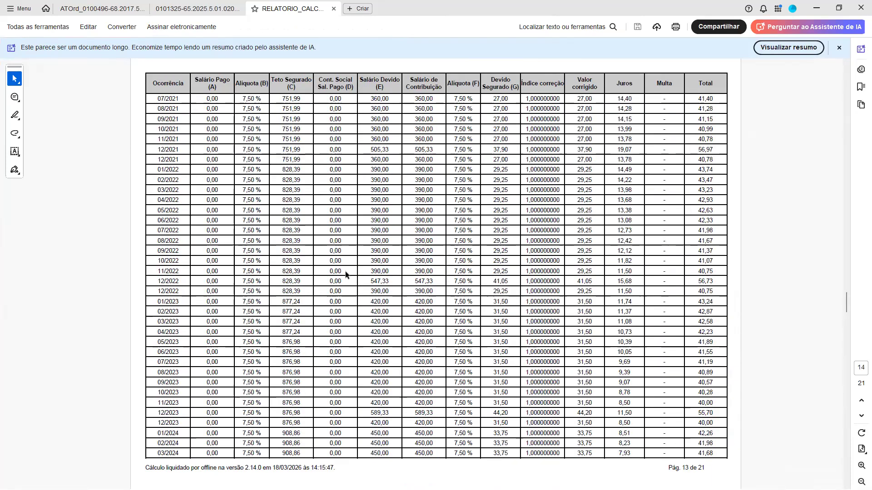
{"action": "scroll", "coordinate": [331, 238], "scroll_direction": "up", "scroll_amount": 4}
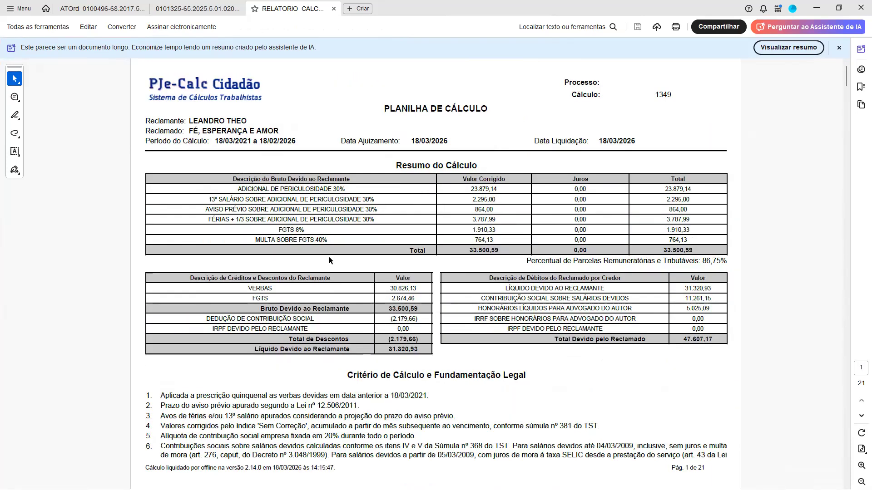